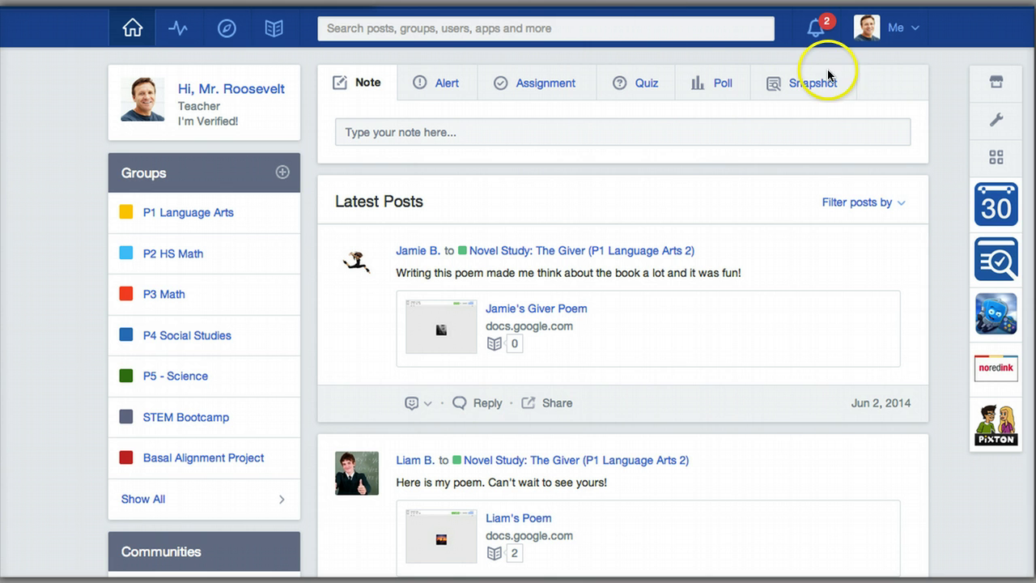
Open the Snapshot app from the Edmodo home page and bring up its reports
left_click(1002, 253)
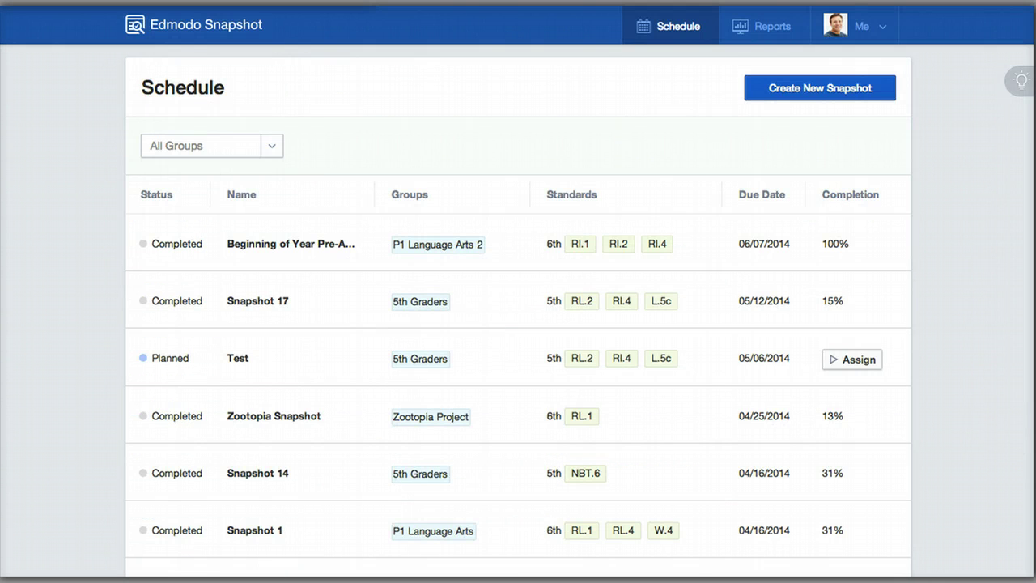
left_click(763, 96)
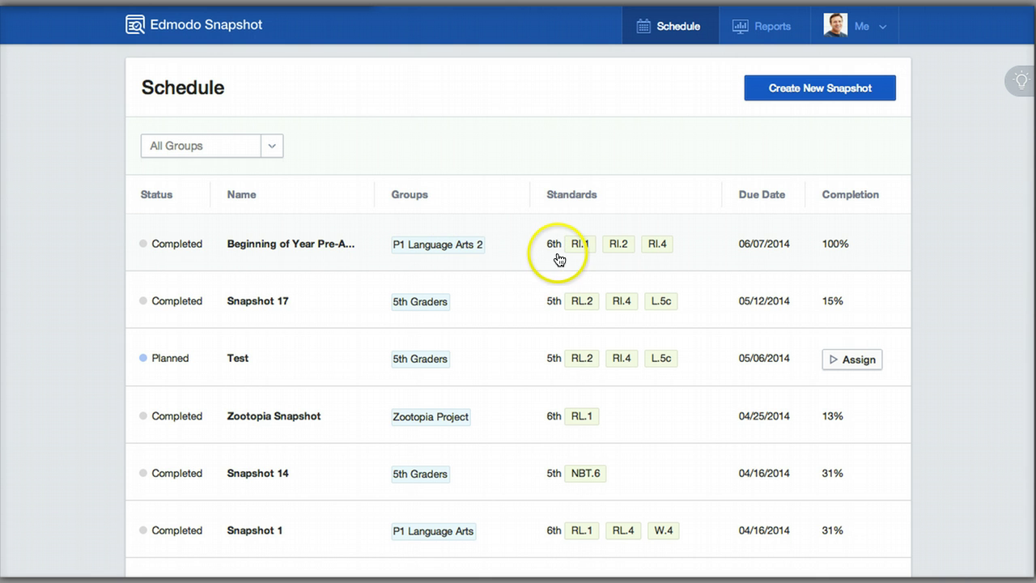
mouse_move(588, 257)
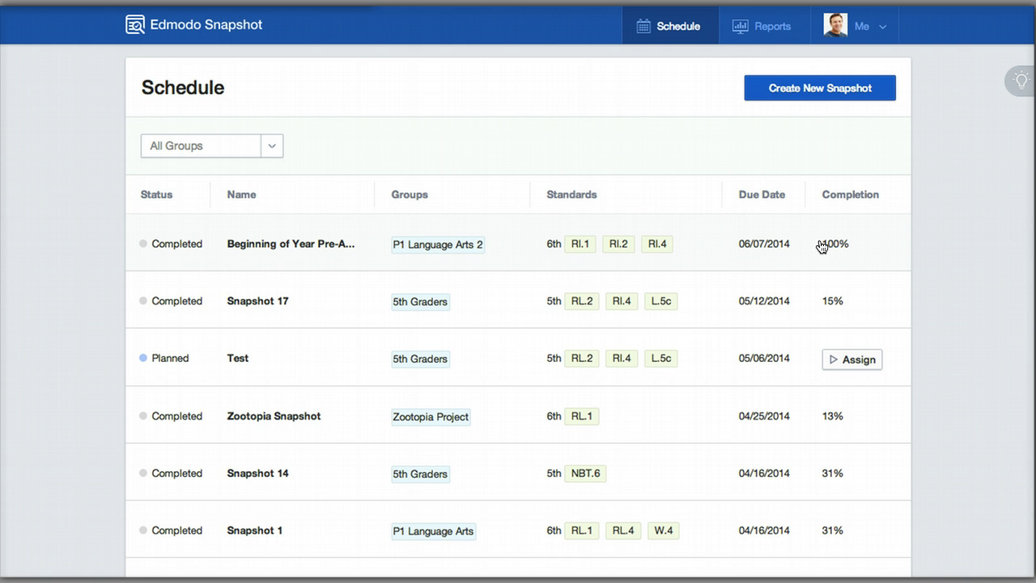
left_click(759, 27)
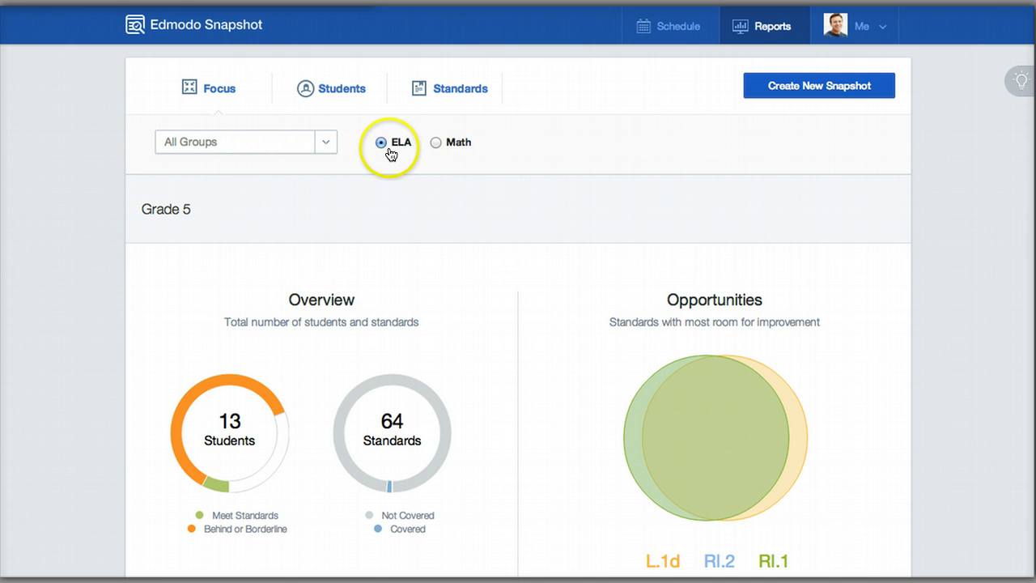
Preview the Math results, return to ELA, and filter the Focus report to the P1 Language Arts group
left_click(436, 144)
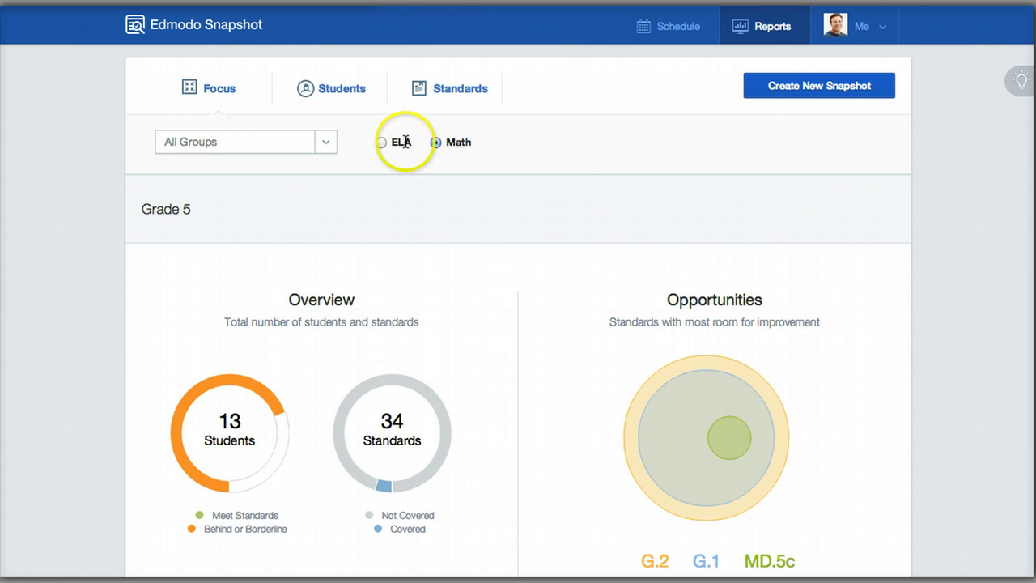
left_click(381, 143)
left_click(310, 145)
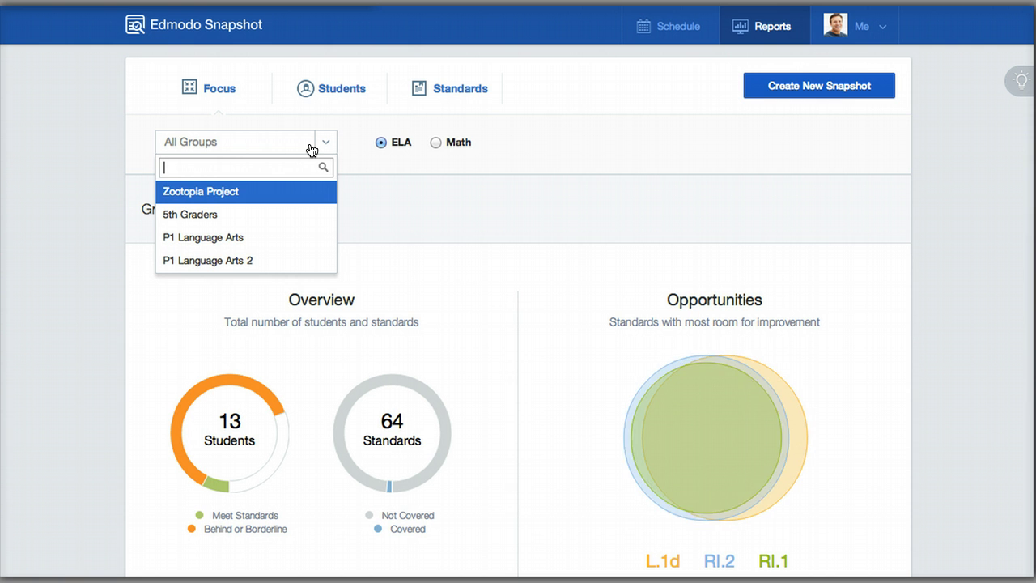
left_click(241, 237)
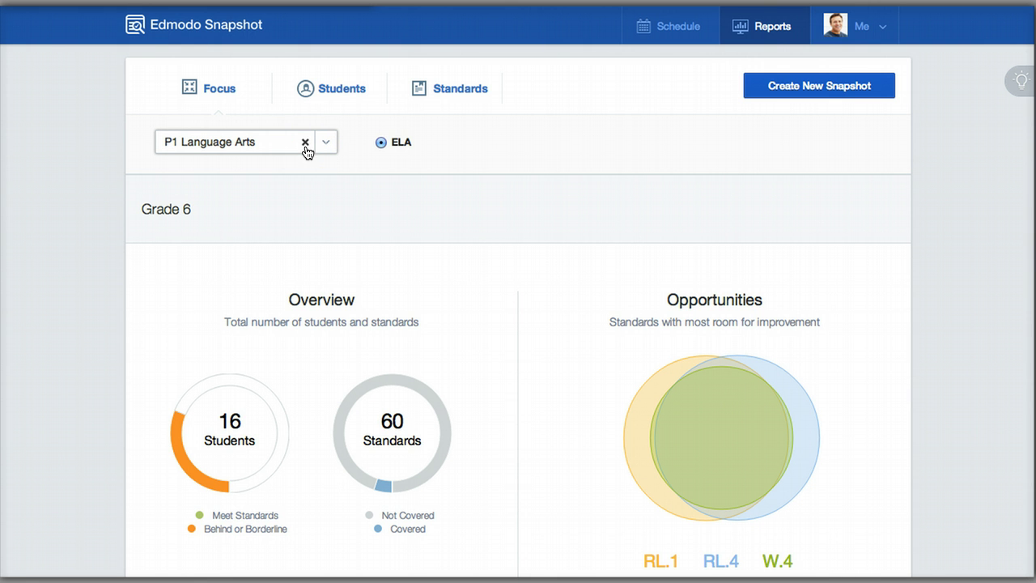
Examine the Overview charts for student proficiency and standards coverage in Grade 6
scroll(297, 203, "down", 2)
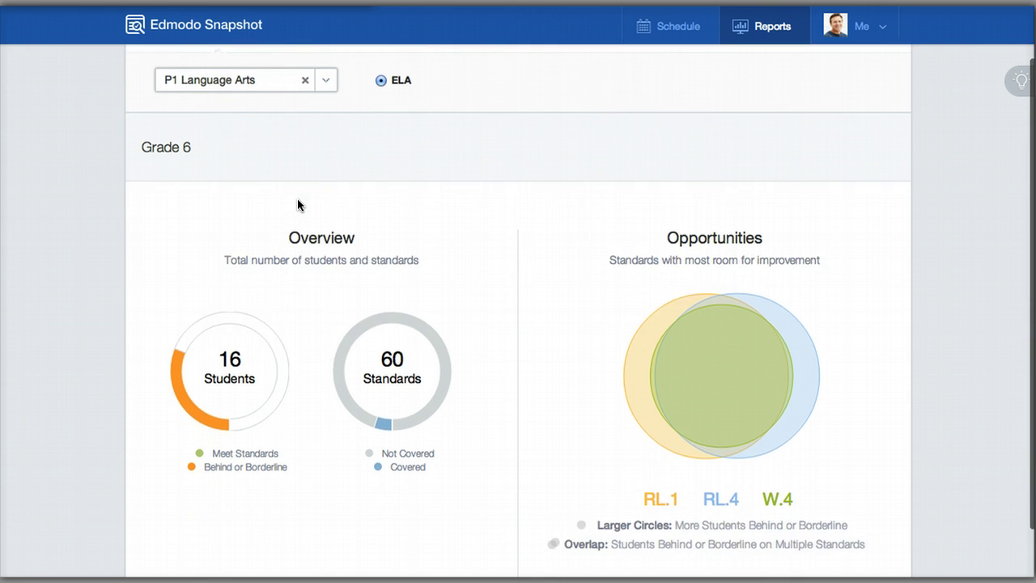
scroll(297, 205, "up", 1)
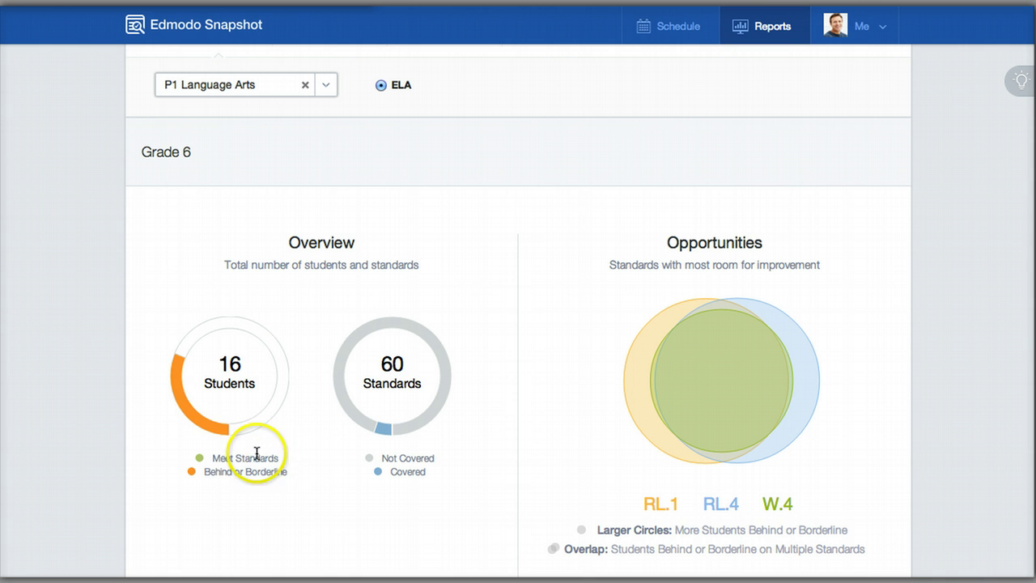
mouse_move(194, 408)
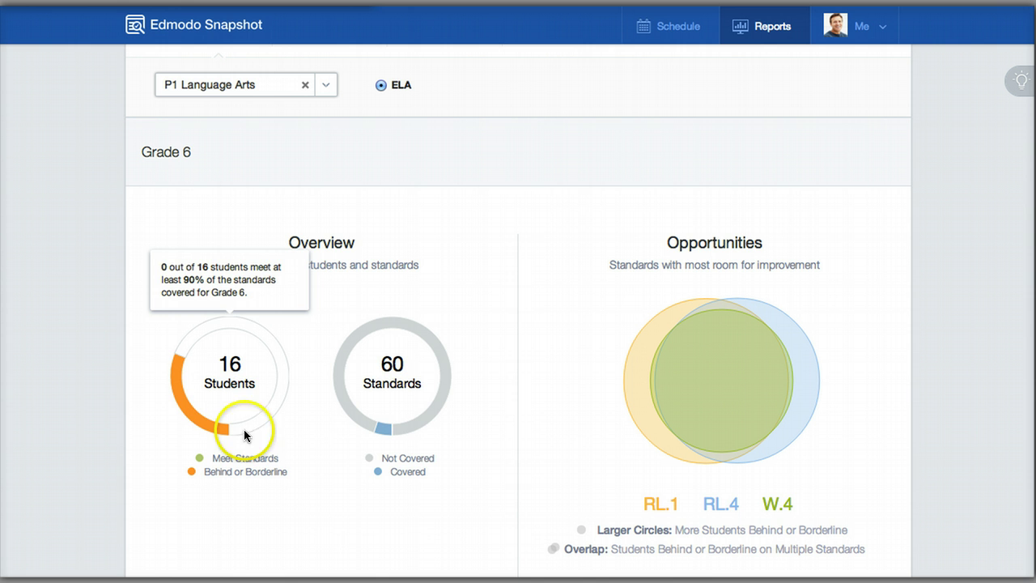
mouse_move(455, 386)
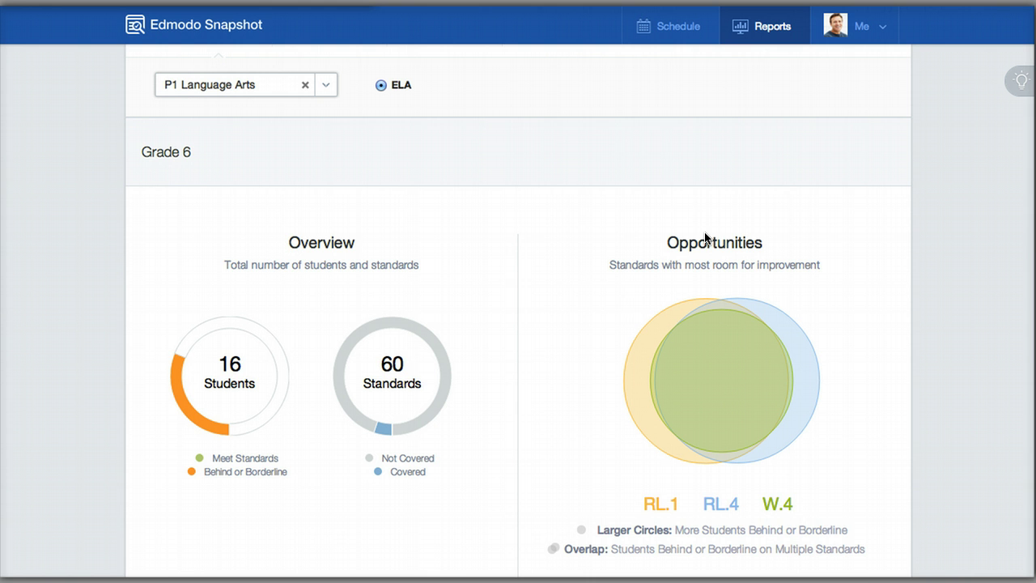
Inspect the student results behind standards RL.1, RL.4 and W.4 in the Opportunities chart
scroll(705, 234, "down", 2)
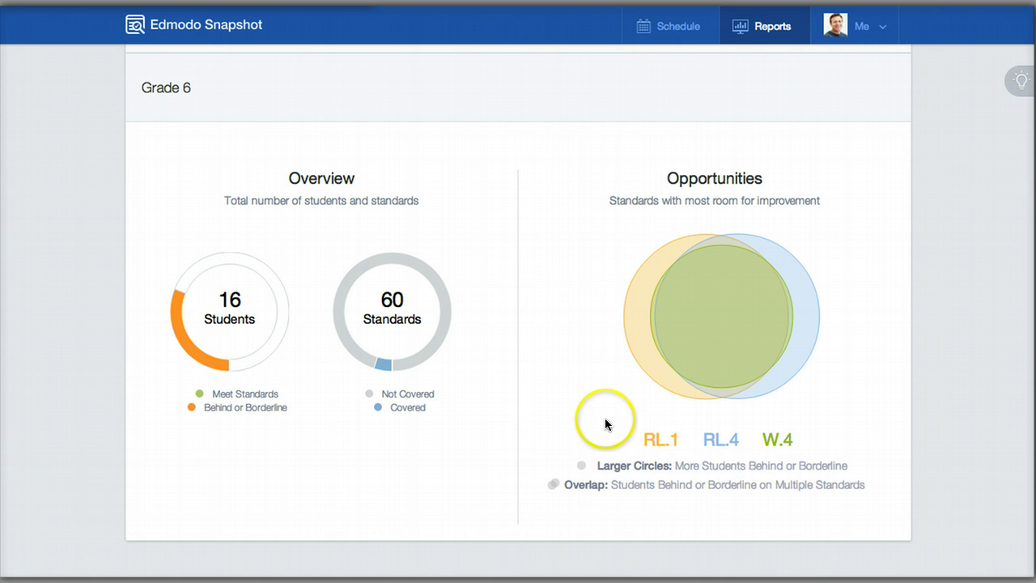
mouse_move(652, 441)
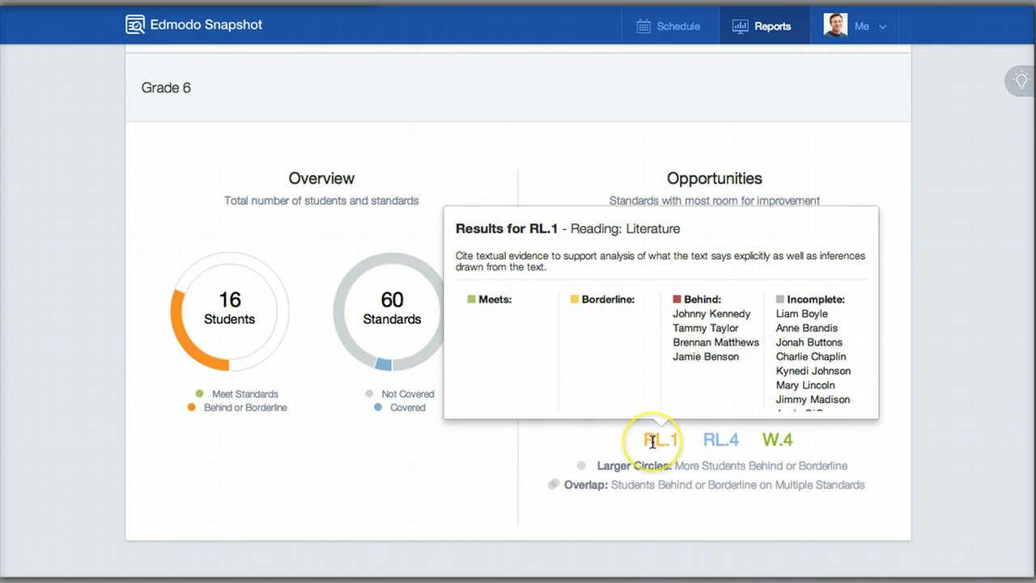
mouse_move(709, 439)
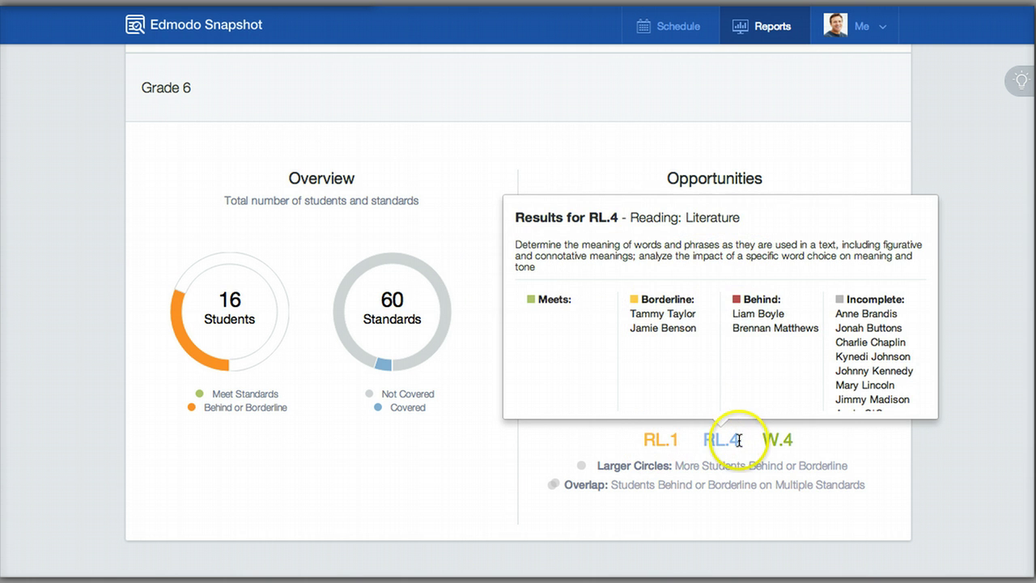
mouse_move(783, 438)
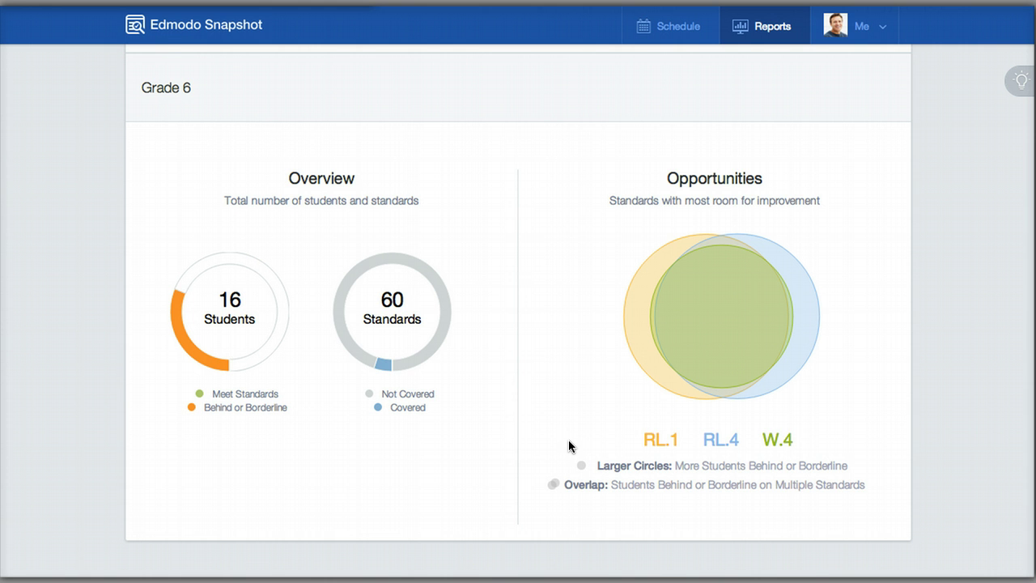
mouse_move(733, 320)
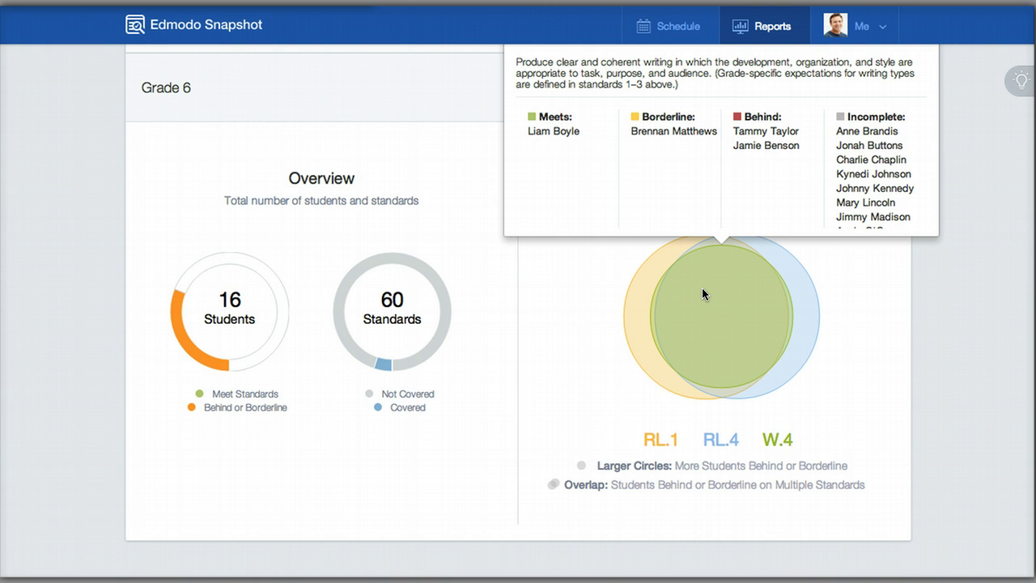
Switch from the Focus report to the Students report for the P1 Language Arts group
scroll(514, 300, "up", 3)
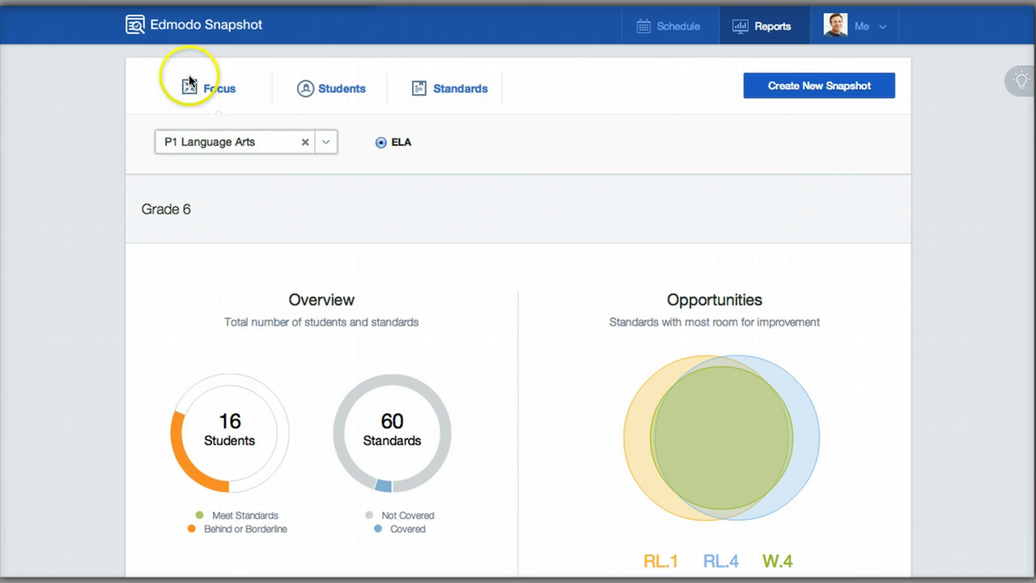
left_click(180, 91)
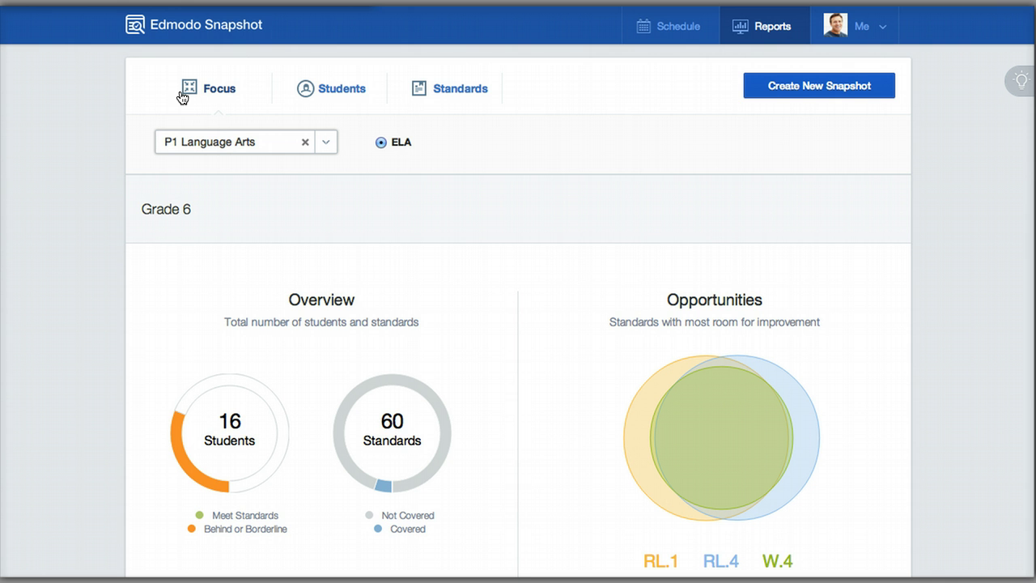
left_click(308, 94)
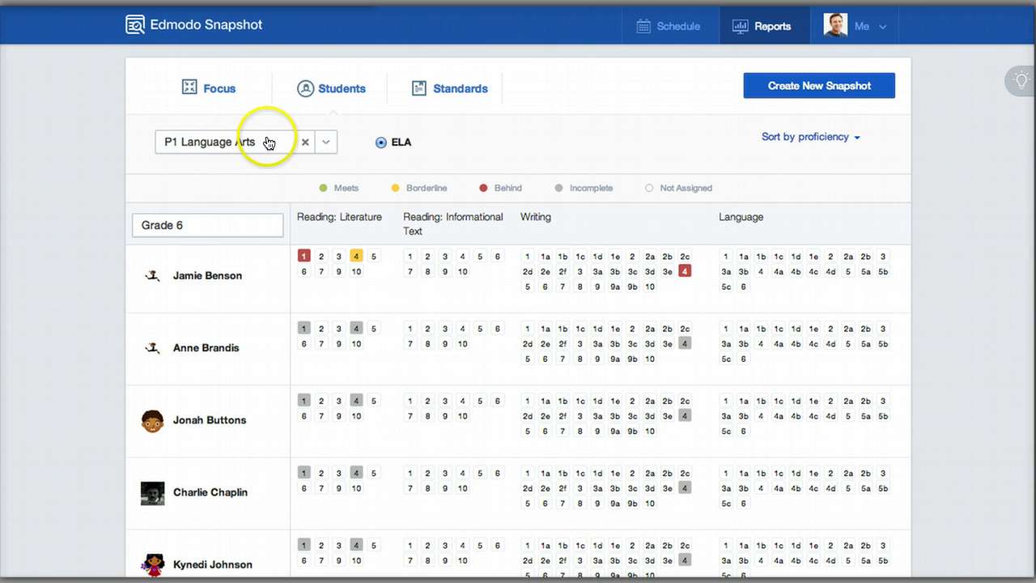
Clear the Students report's group filter, preview Math and ELA across all groups, and filter to P1 Language Arts again
left_click(305, 143)
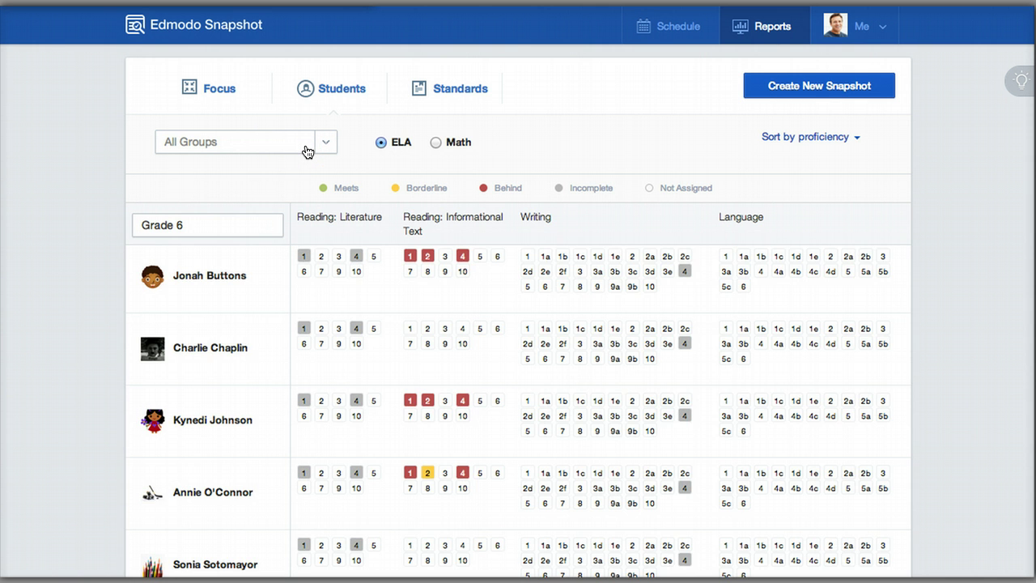
left_click(307, 153)
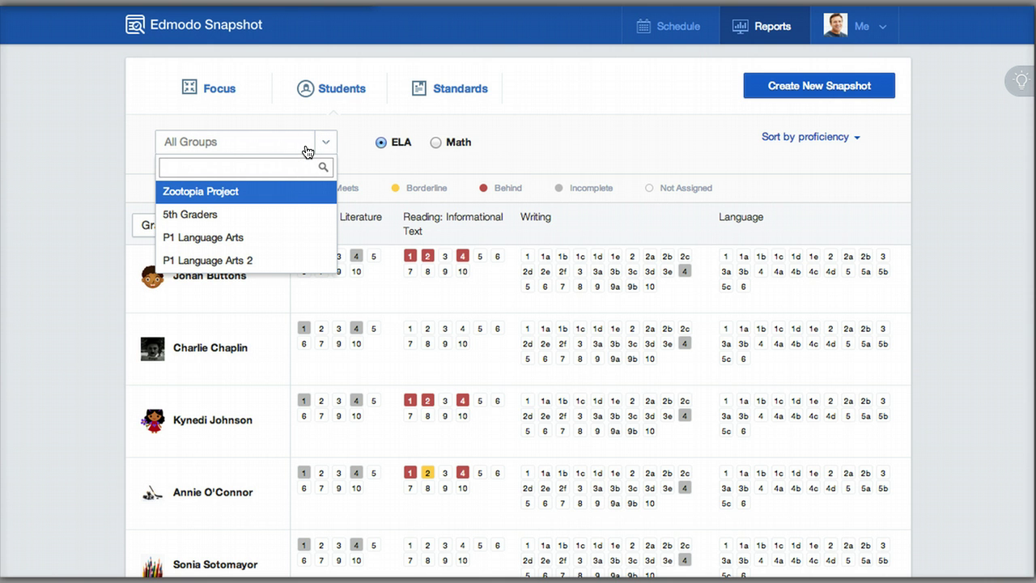
left_click(328, 144)
left_click(436, 143)
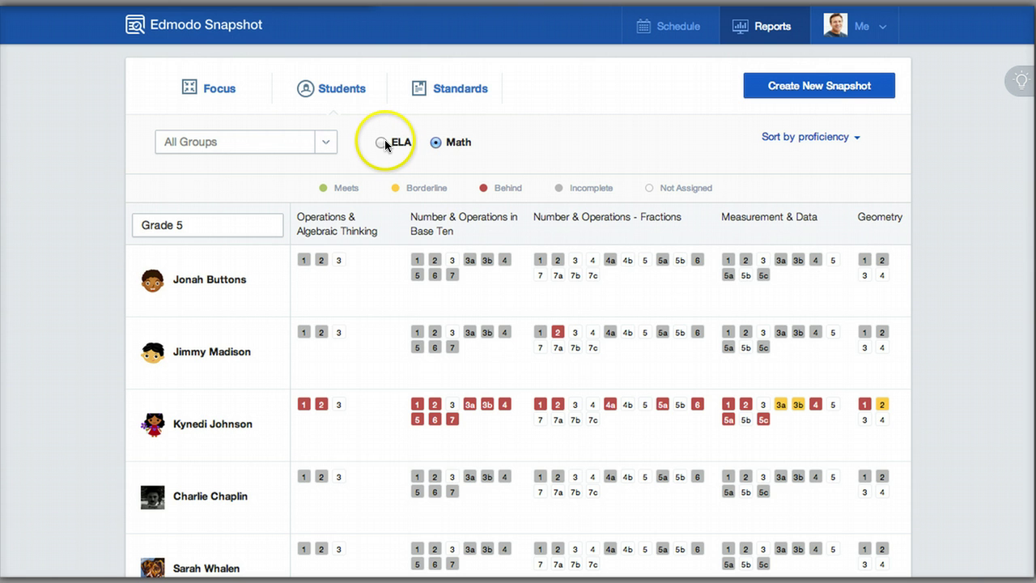
left_click(383, 142)
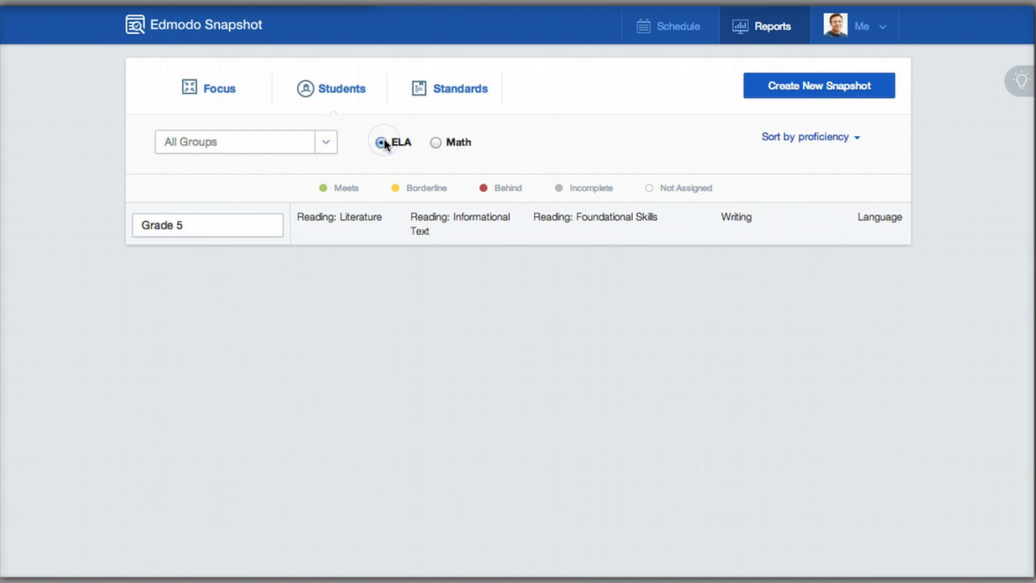
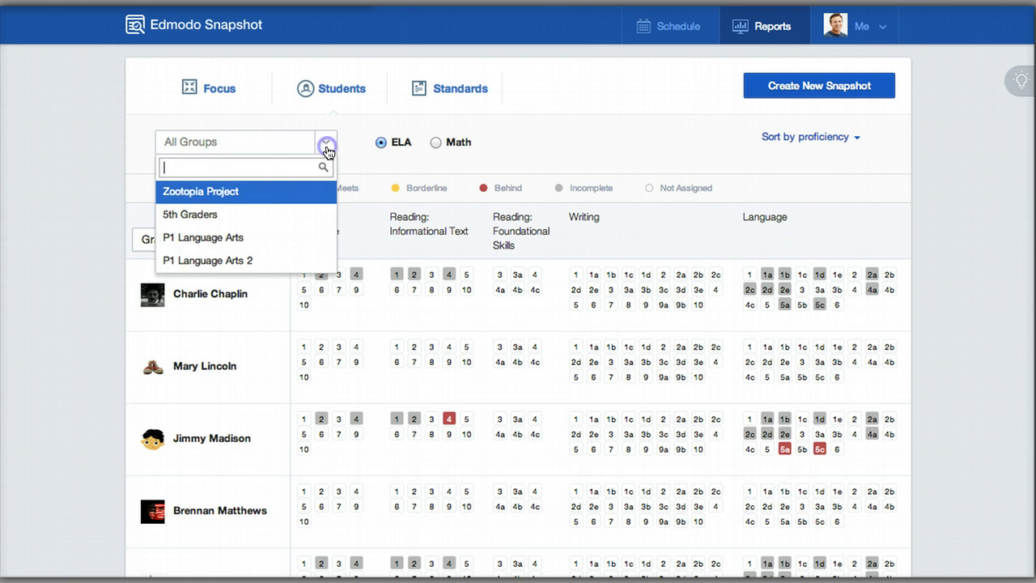
left_click(293, 235)
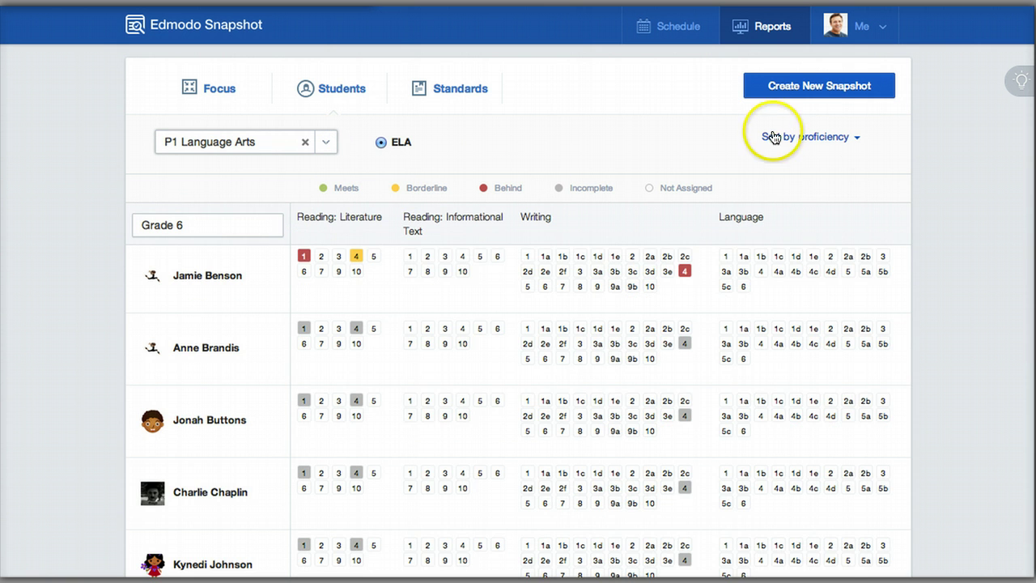
Reapply the proficiency sort to the student list, and change the order to sort by last name
left_click(830, 139)
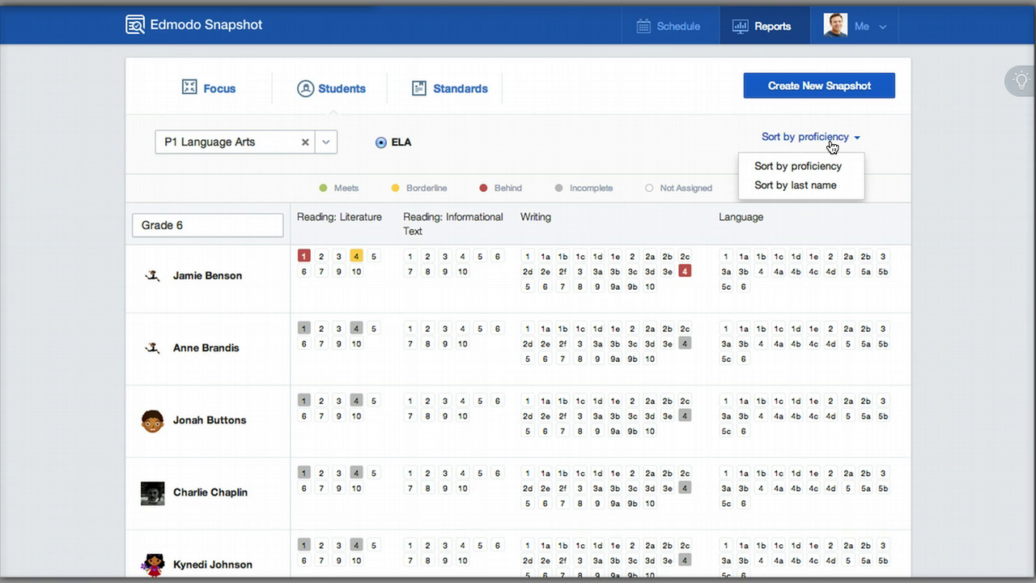
left_click(823, 167)
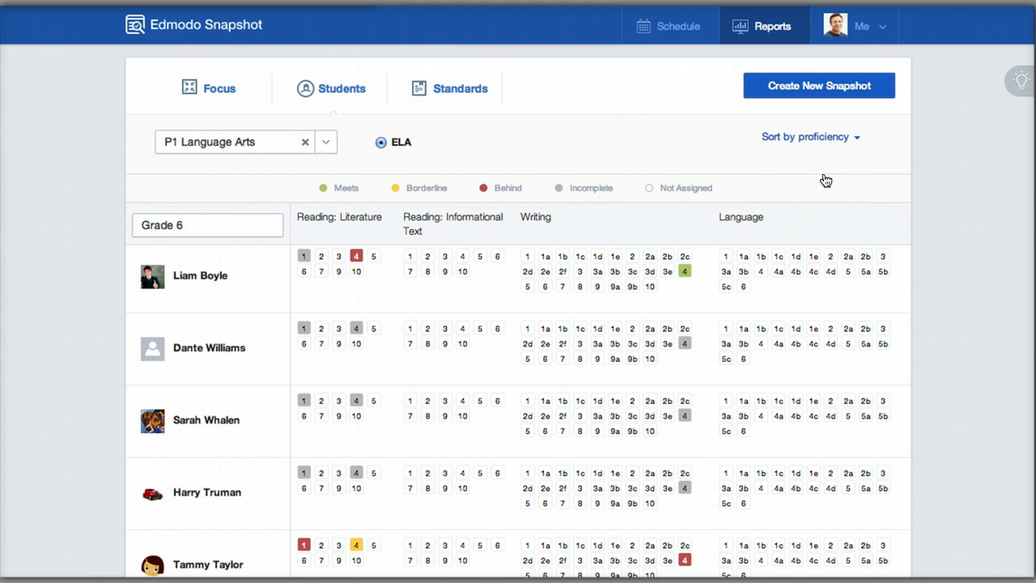
left_click(841, 138)
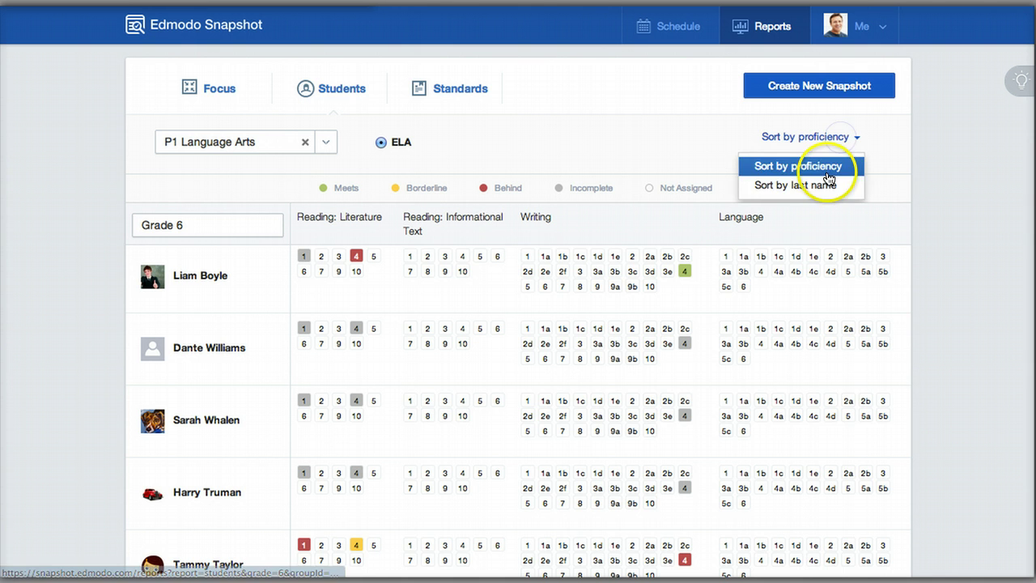
left_click(823, 188)
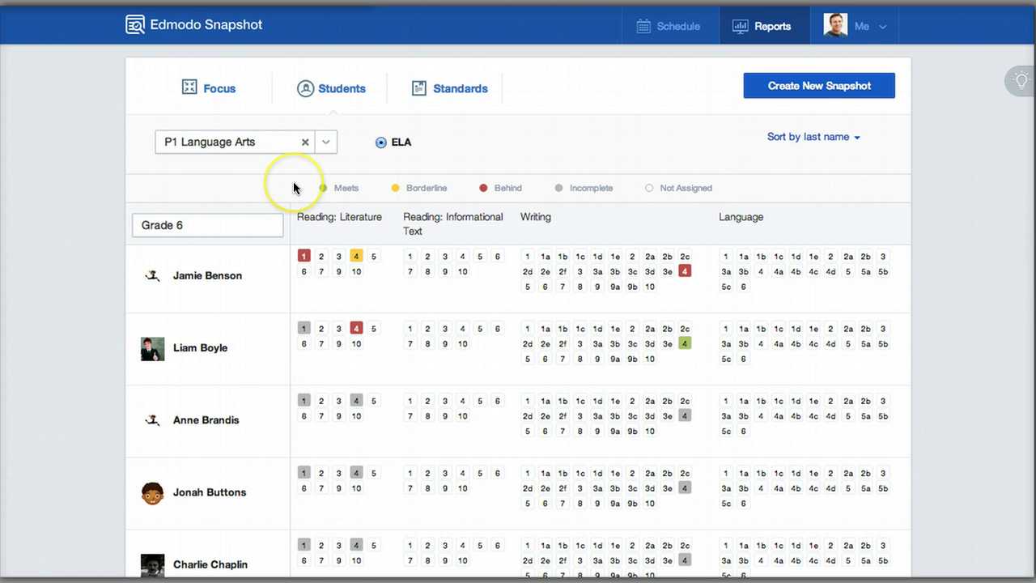
Show only the standards marked Behind, review them across all students, and remove that status filter
scroll(293, 181, "down", 1)
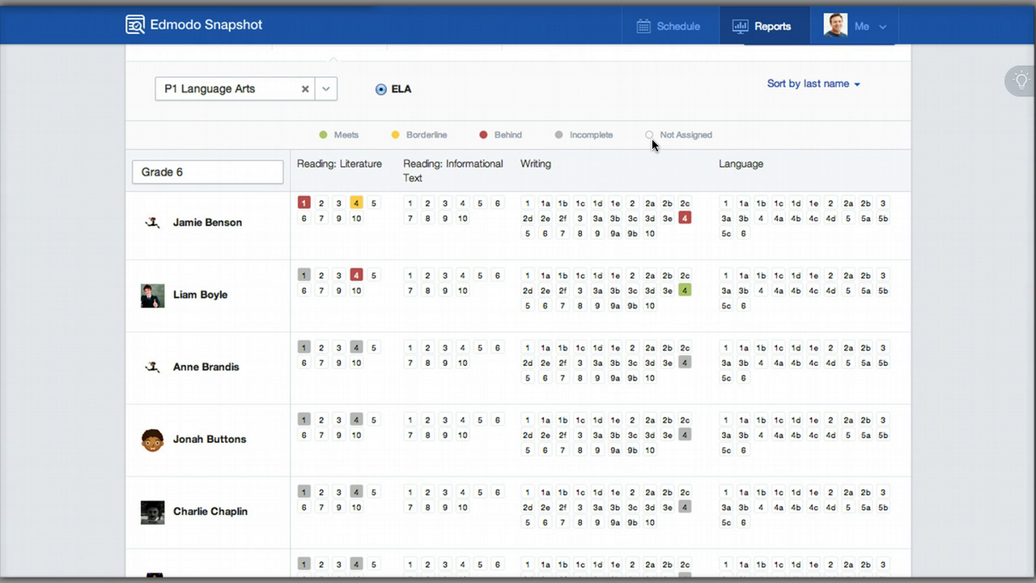
left_click(490, 138)
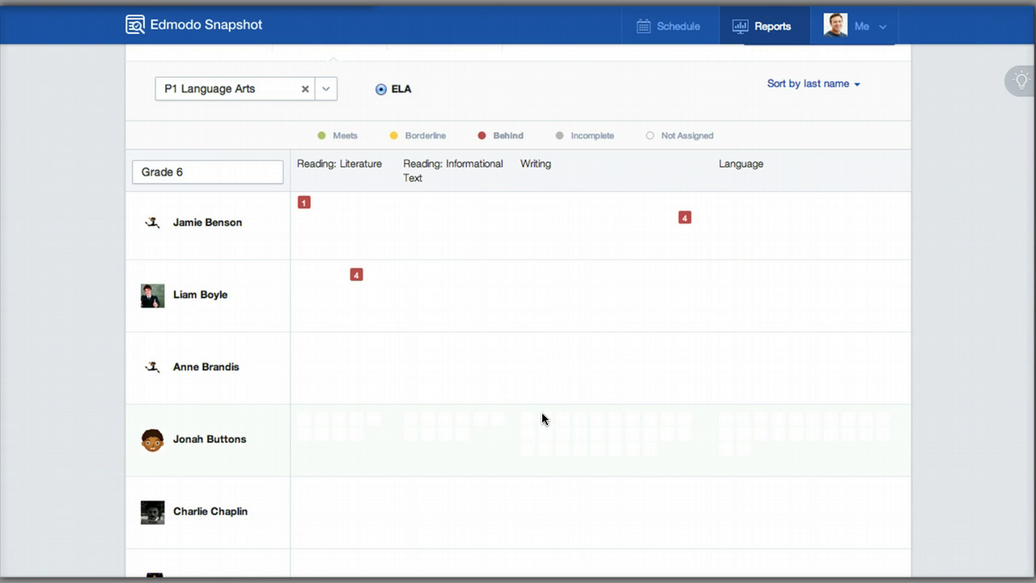
left_click(546, 411)
scroll(546, 412, "down", 2)
scroll(547, 419, "down", 6)
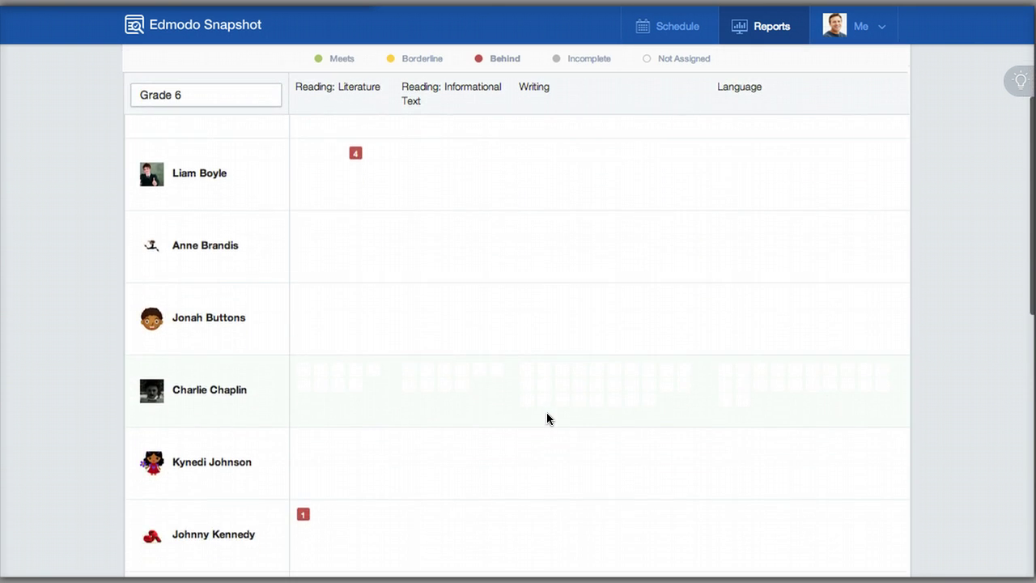
scroll(547, 419, "down", 7)
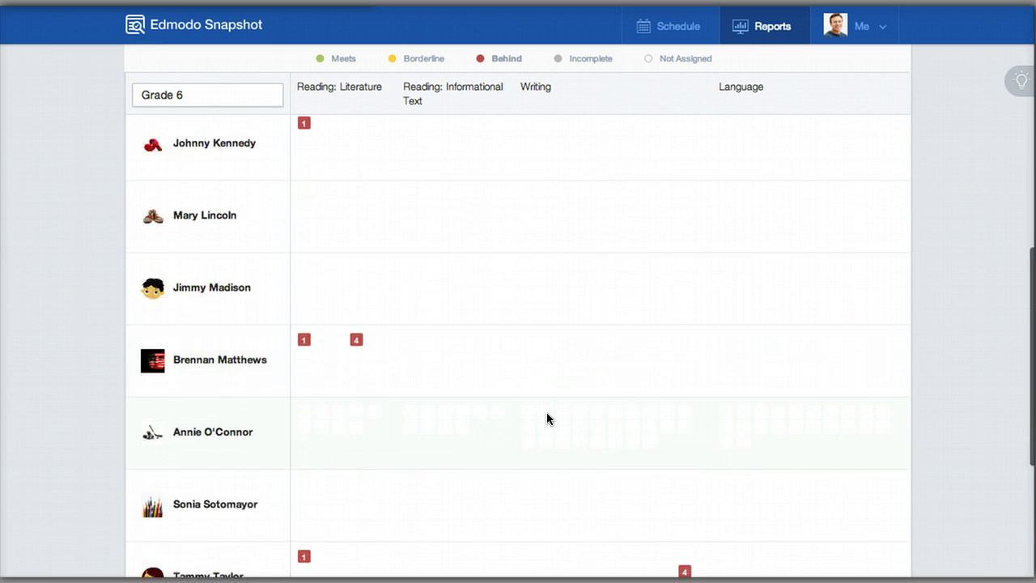
scroll(546, 418, "down", 2)
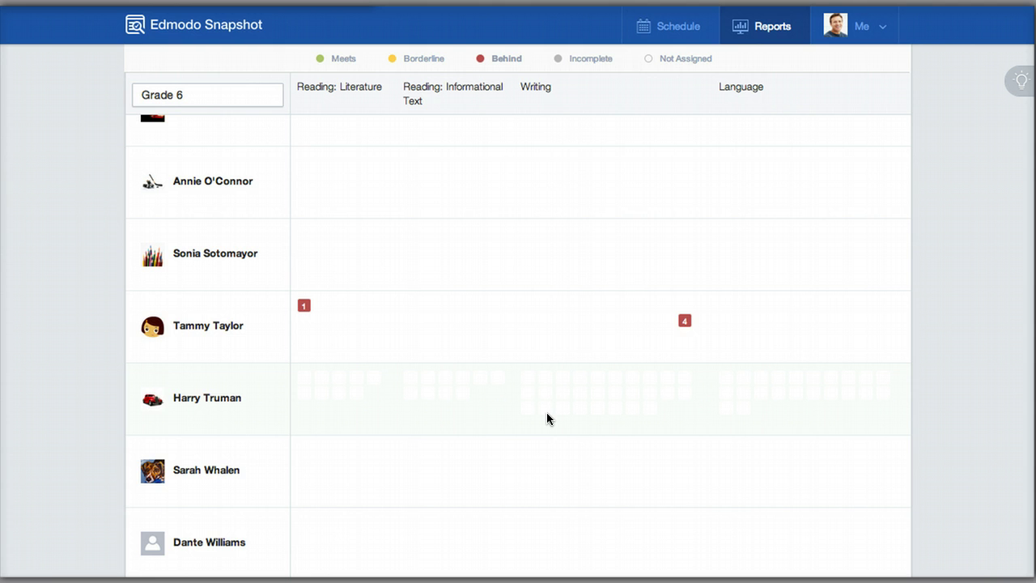
left_click(496, 59)
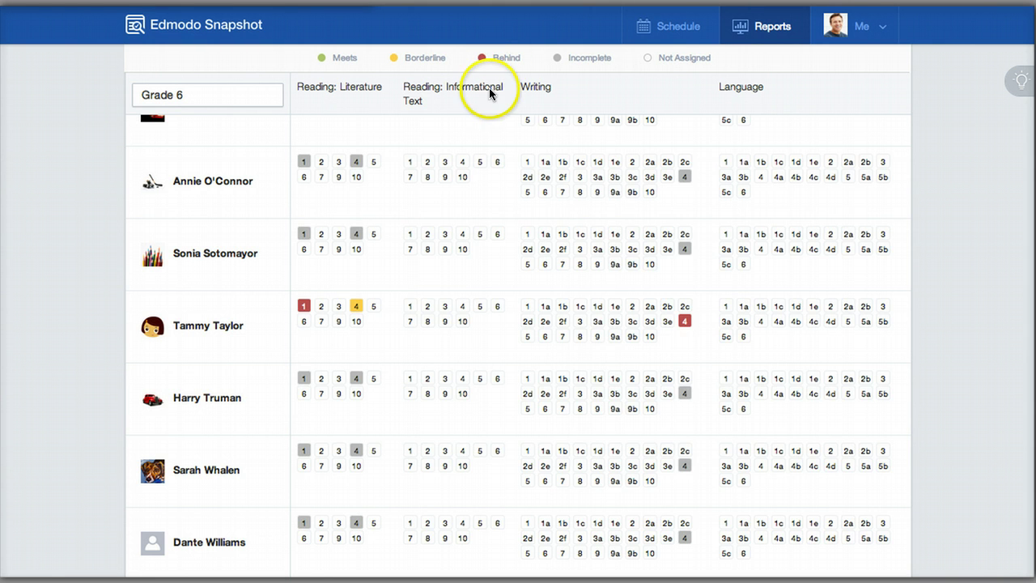
Open the first listed student's answer report for Reading: Literature standard 1 and examine the response to the first question
scroll(528, 360, "up", 10)
scroll(529, 361, "up", 4)
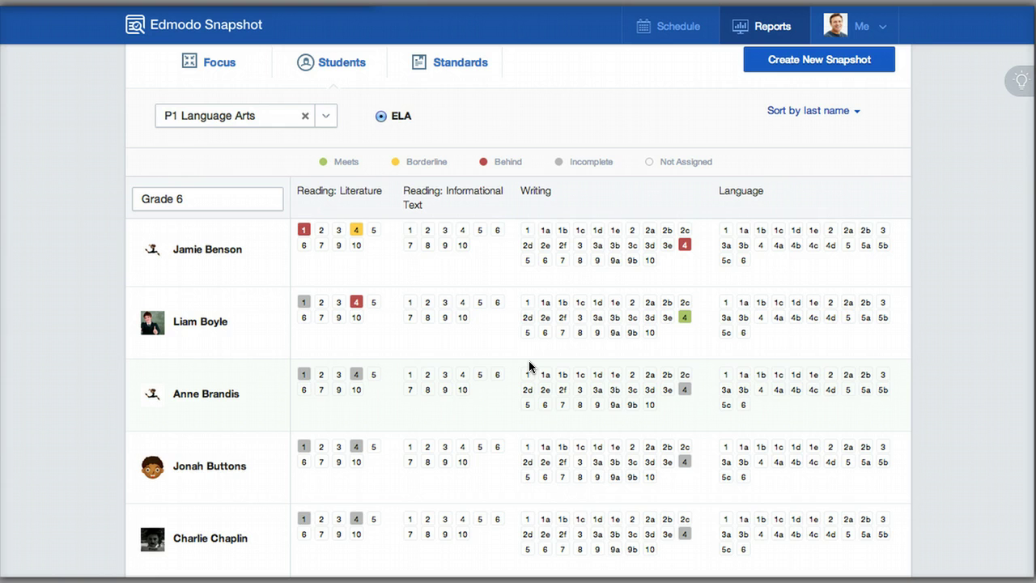
left_click(518, 347)
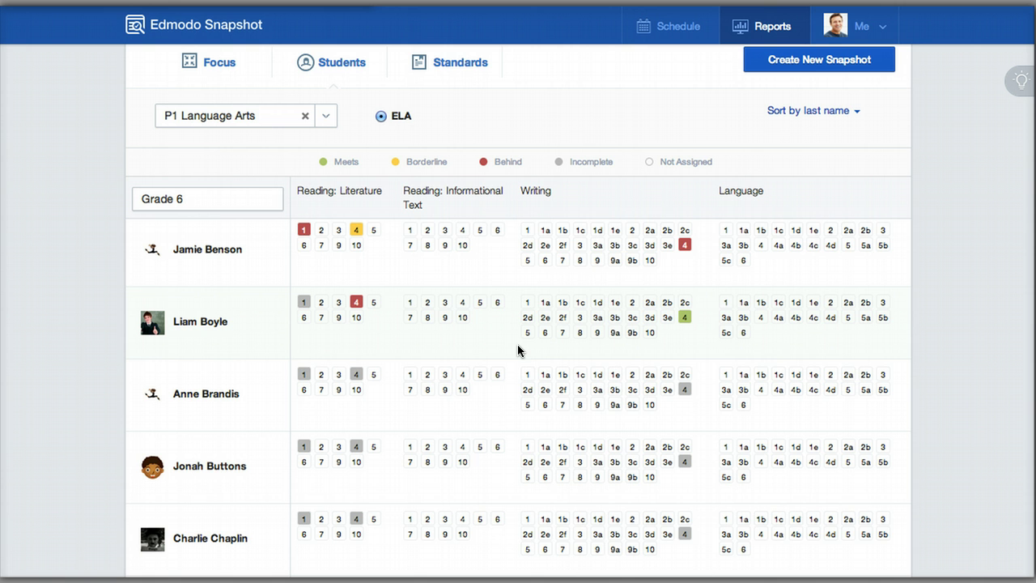
left_click(305, 233)
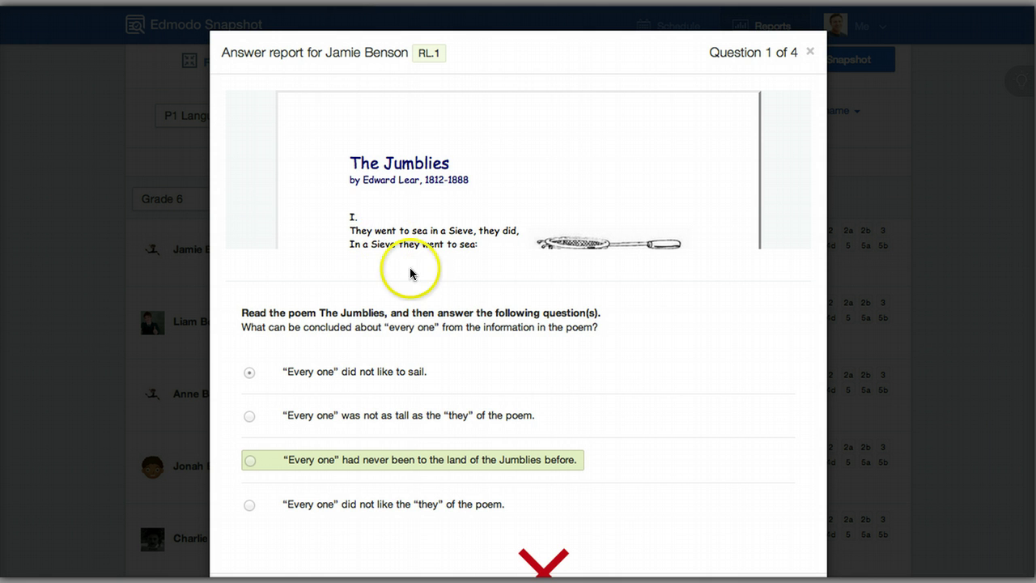
scroll(426, 328, "down", 2)
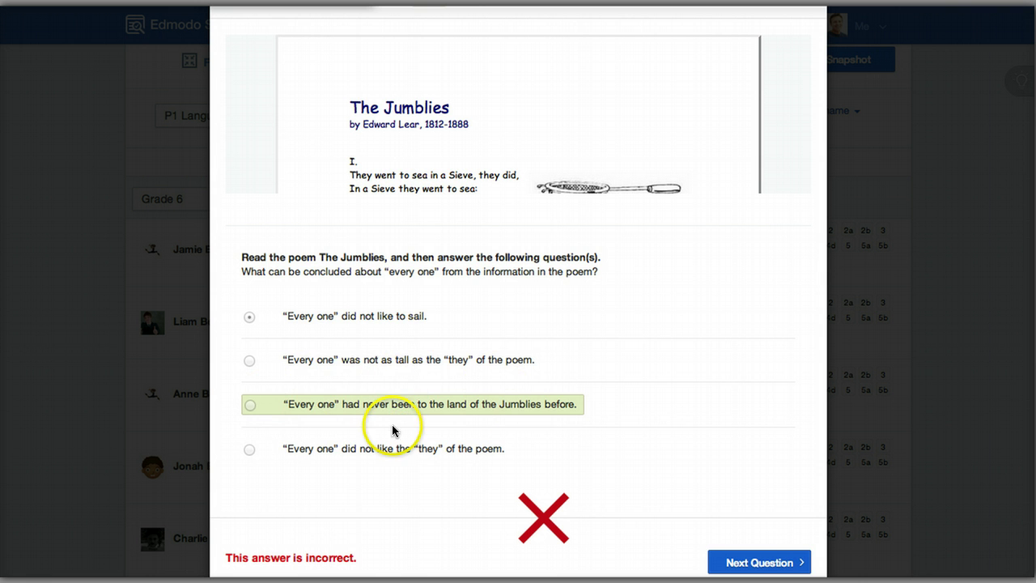
Review the remaining questions in the student's answer report through question 4, and close the report
left_click(781, 563)
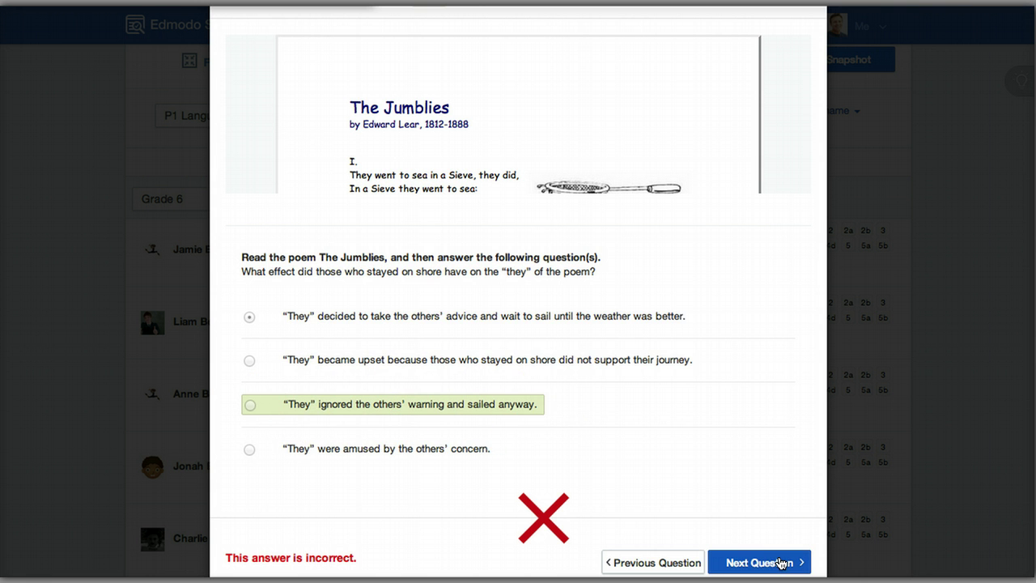
left_click(781, 562)
left_click(781, 563)
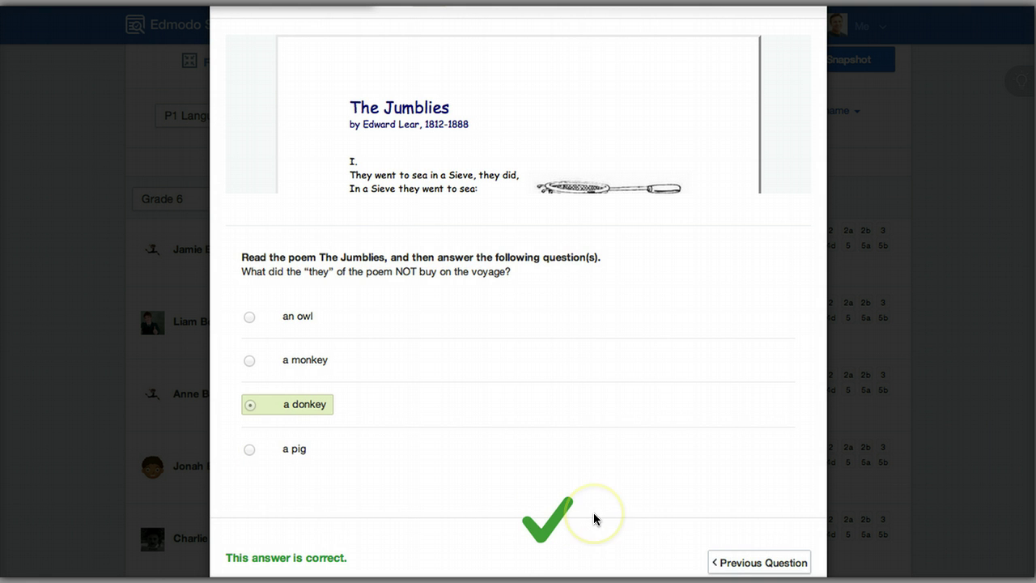
scroll(593, 516, "up", 2)
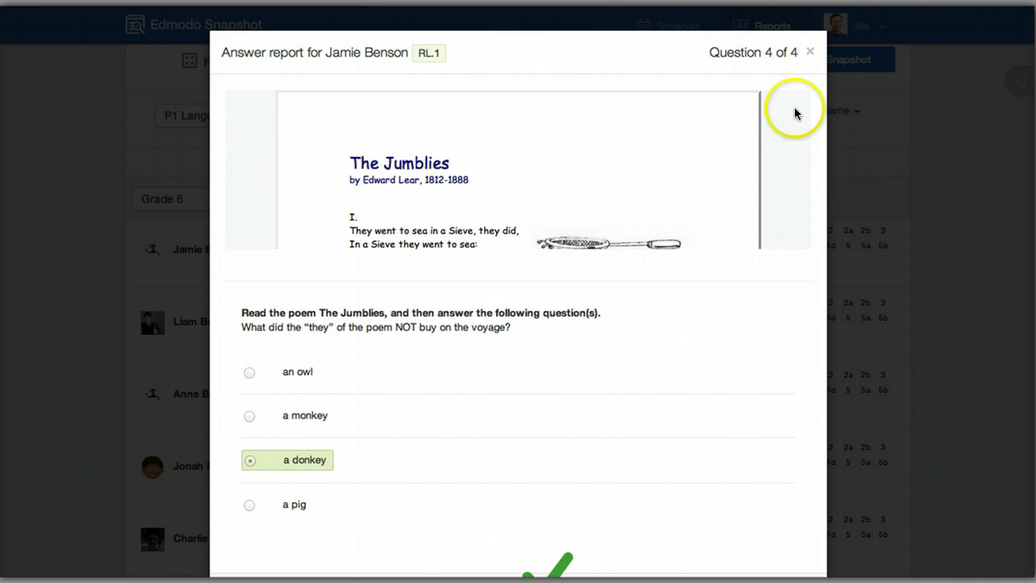
left_click(812, 54)
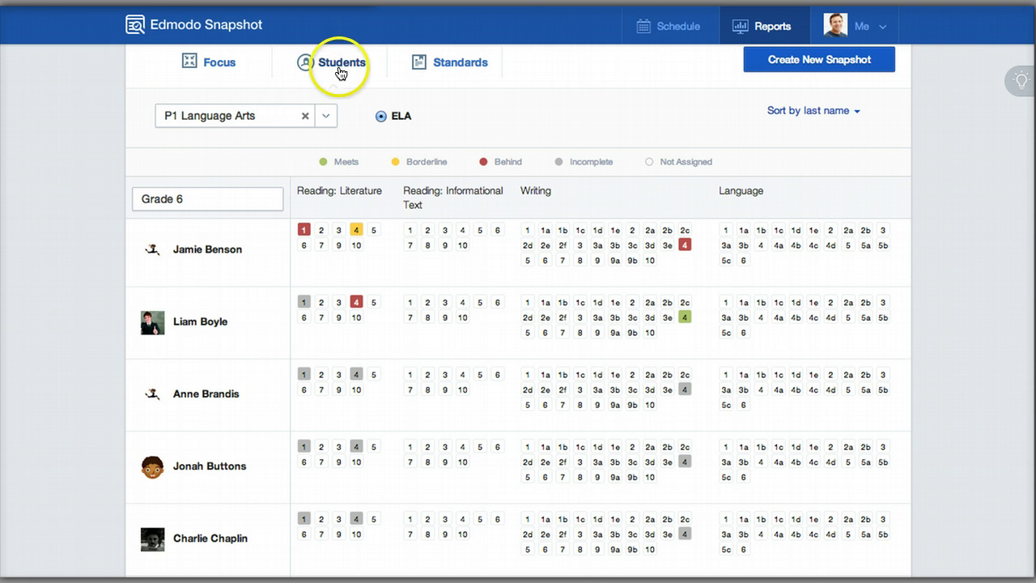
Switch to the Standards report and clear the P1 Language Arts filter to show all groups
left_click(450, 71)
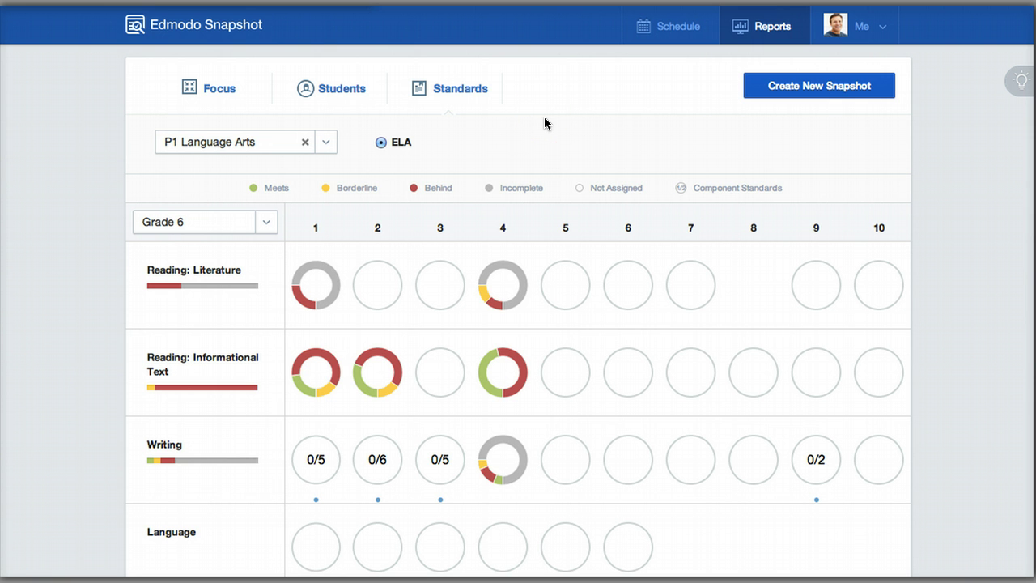
left_click(305, 144)
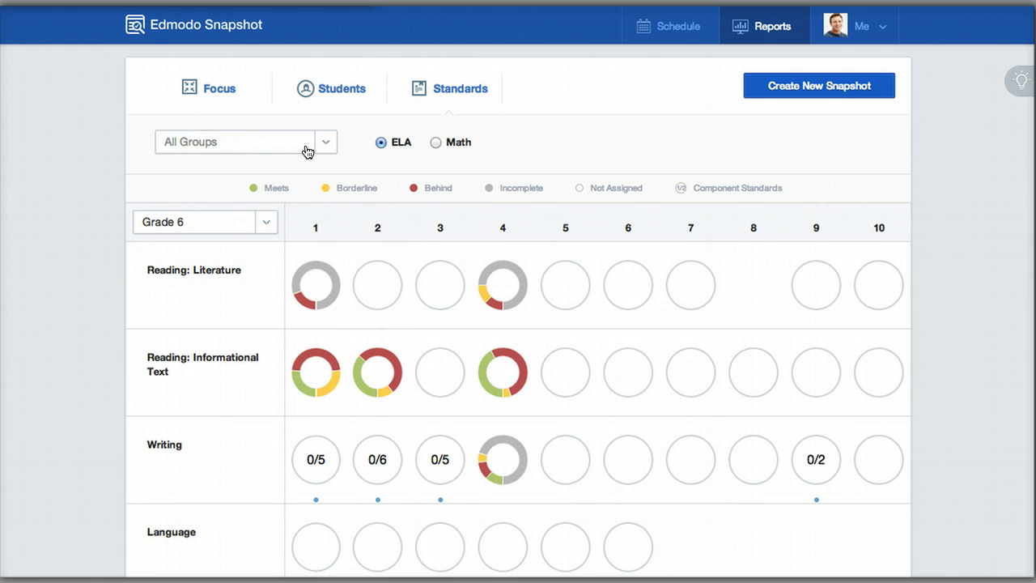
left_click(307, 152)
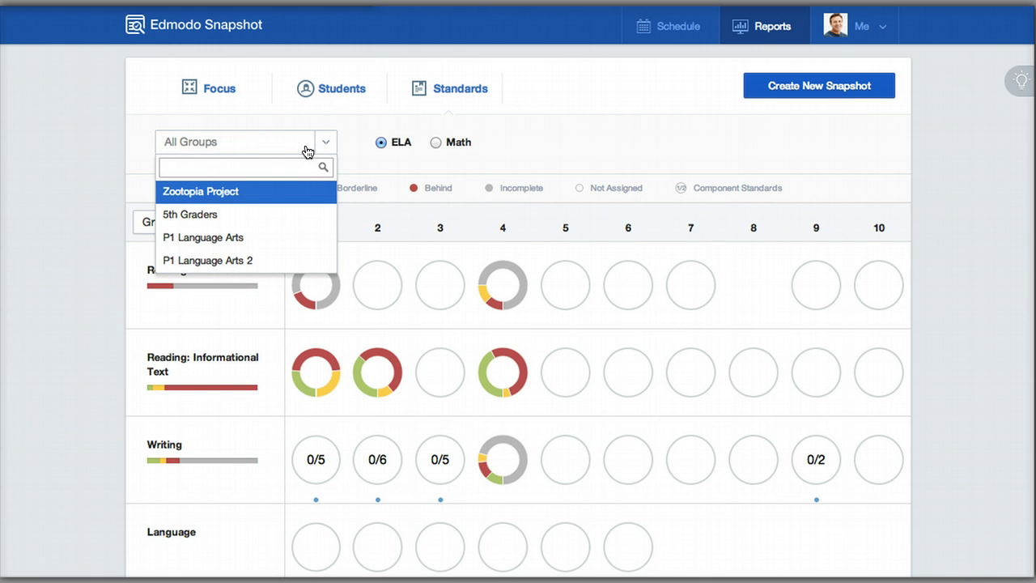
left_click(351, 128)
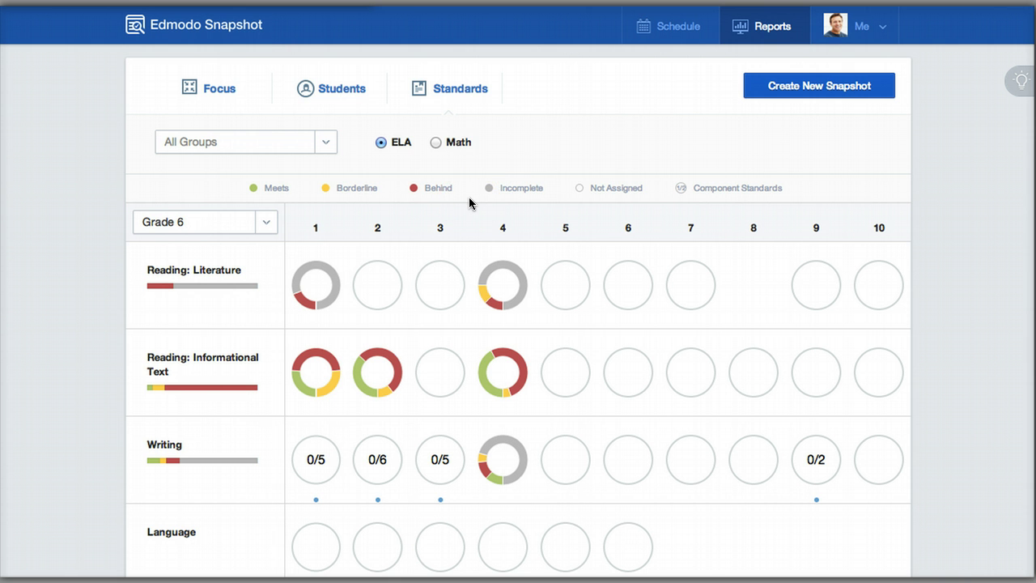
Examine which students meet or fall behind on Reading: Literature standard 4 and Reading: Informational Text standards 1, 2 and 4
mouse_move(497, 320)
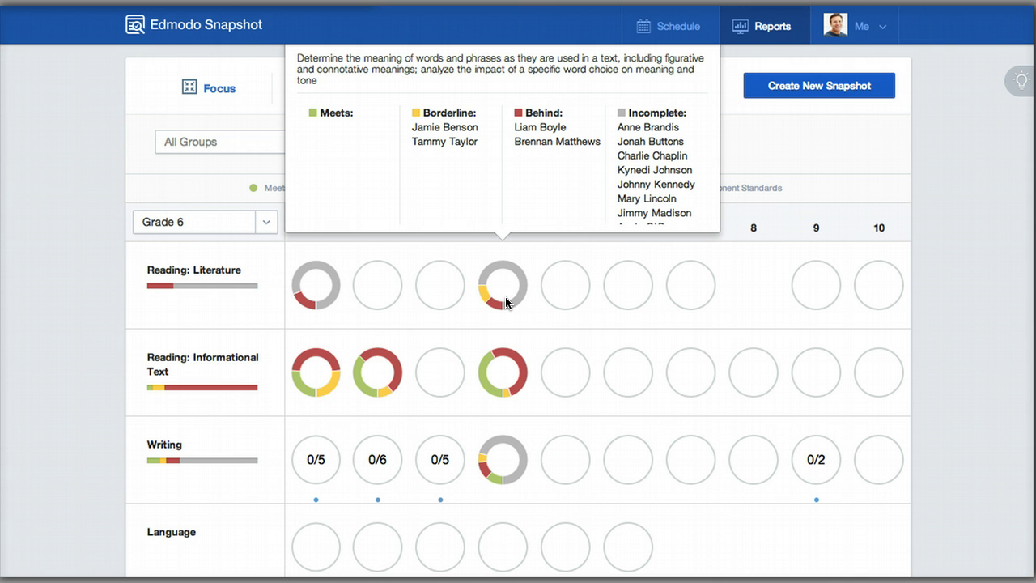
left_click(338, 302)
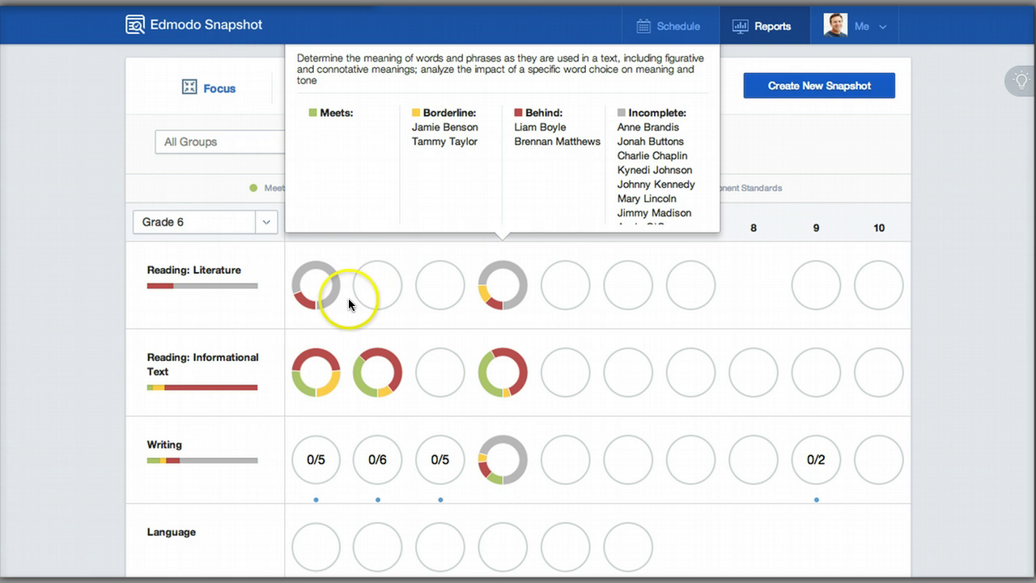
left_click(314, 366)
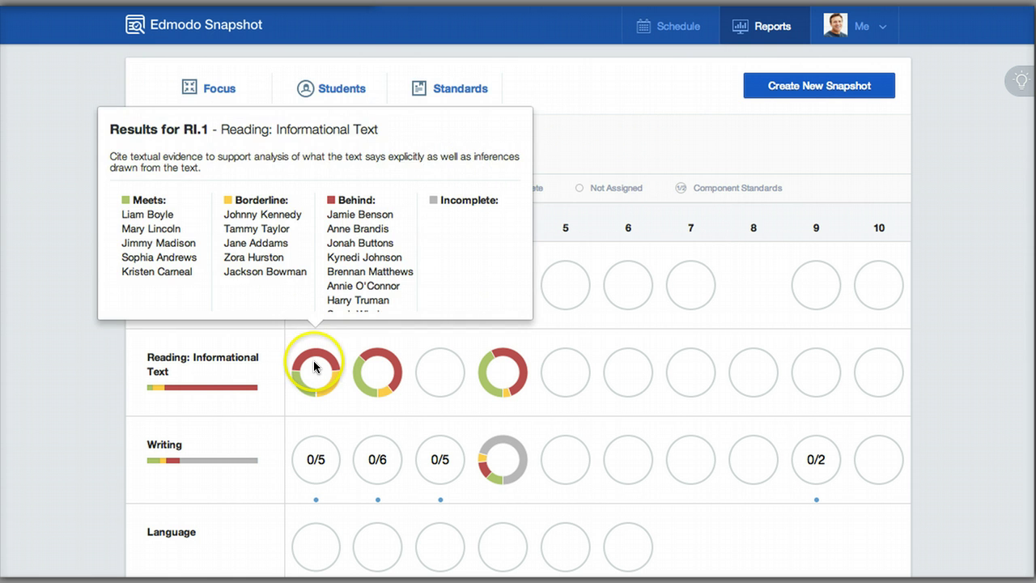
left_click(356, 371)
left_click(425, 371)
left_click(491, 375)
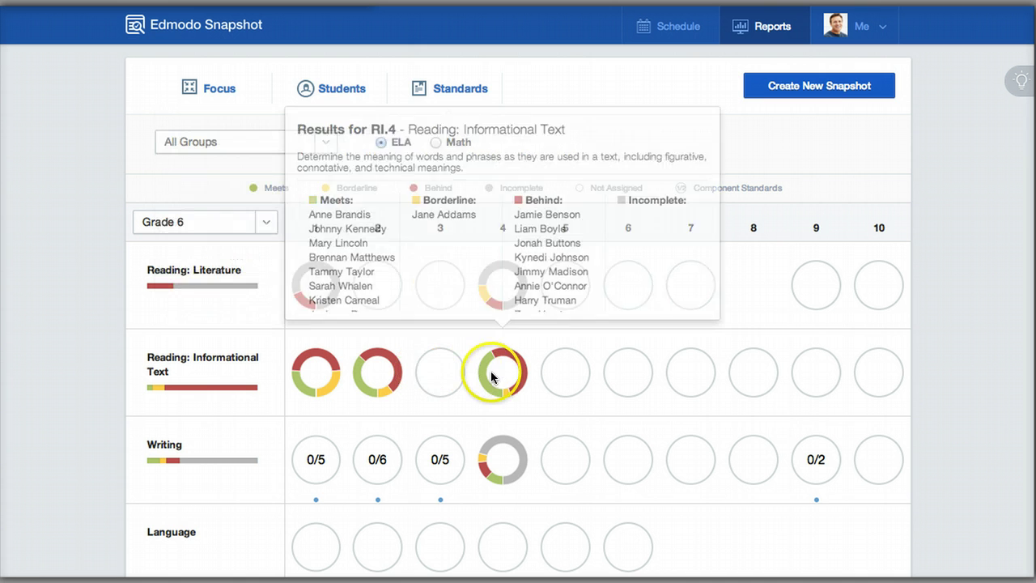
Expand the component standards 2a to 2f under Writing standard 2, view them, and collapse them again
left_click(387, 495)
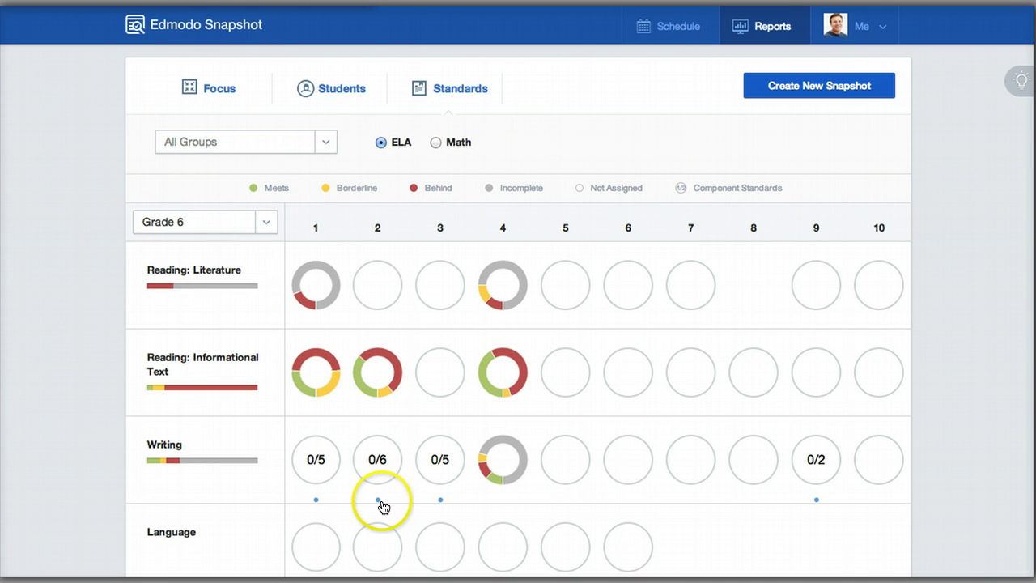
left_click(382, 502)
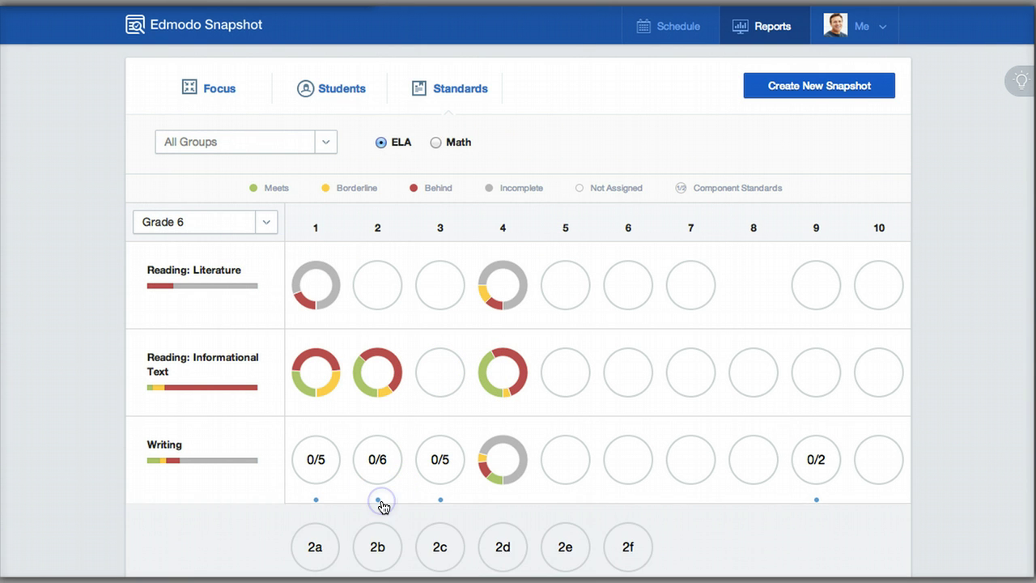
left_click(416, 508)
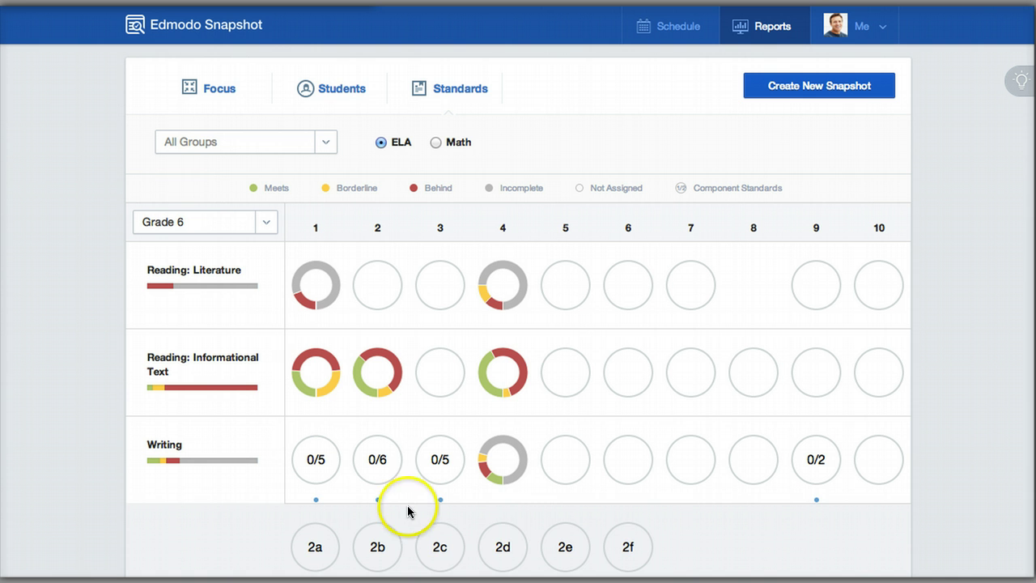
left_click(379, 499)
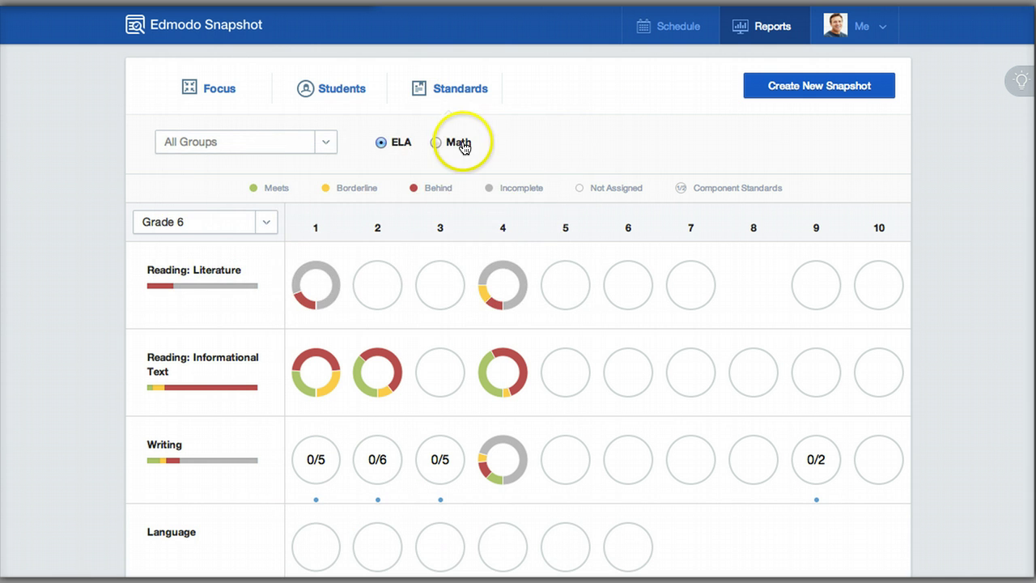
Filter the Standards report to the 5th Graders group while previewing Math, and return the subject to ELA
left_click(437, 142)
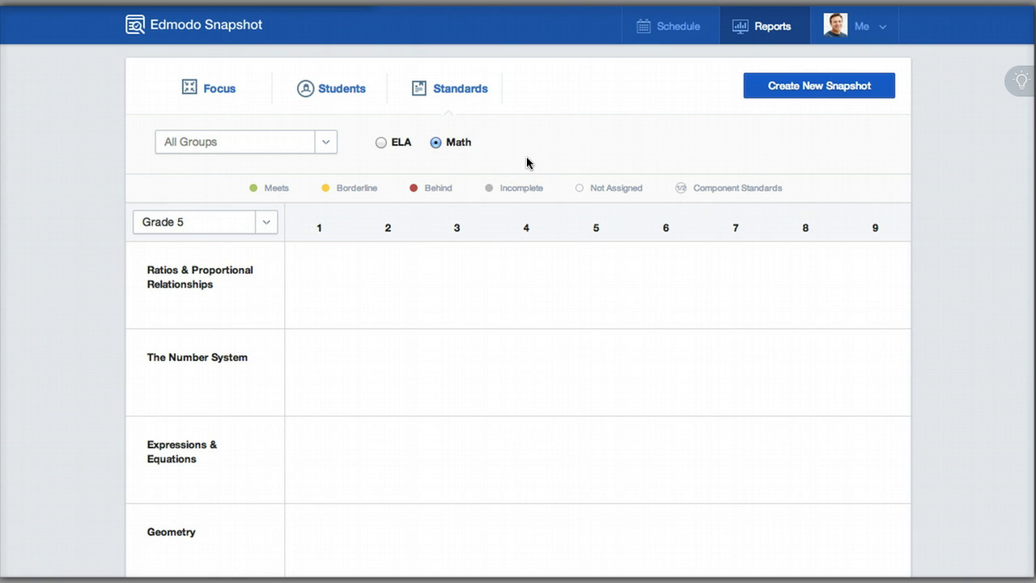
left_click(261, 167)
left_click(304, 154)
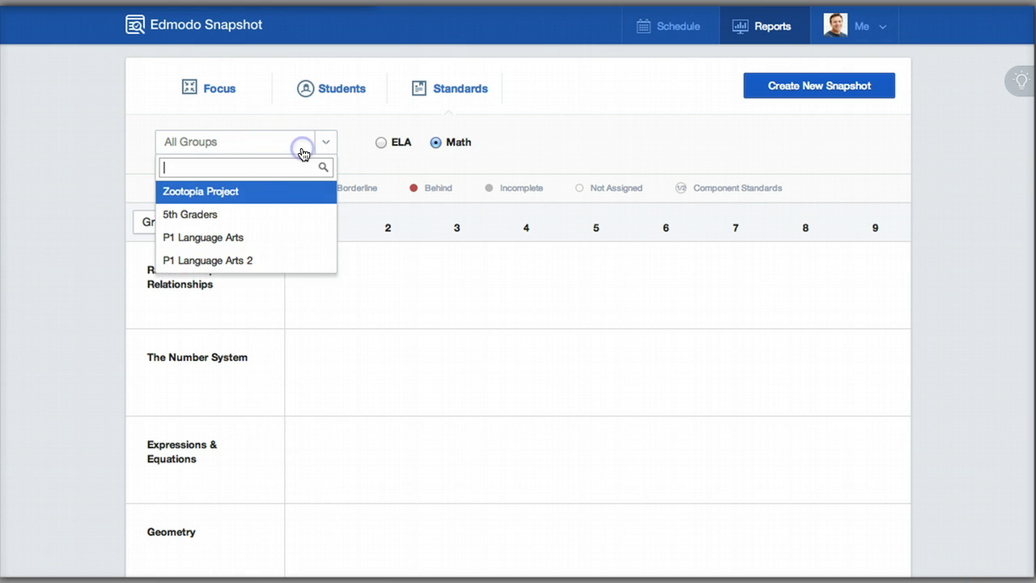
left_click(302, 152)
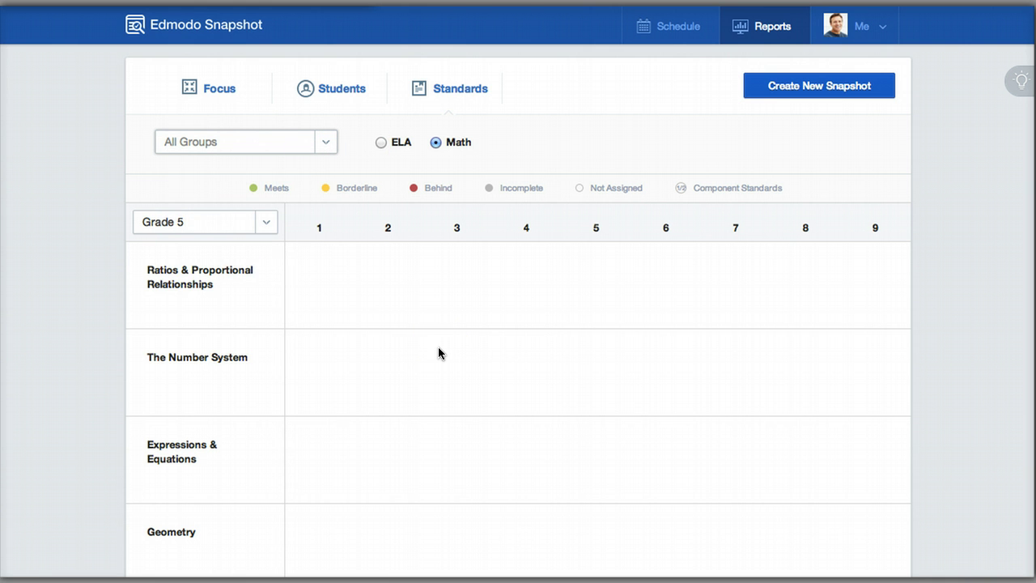
left_click(324, 142)
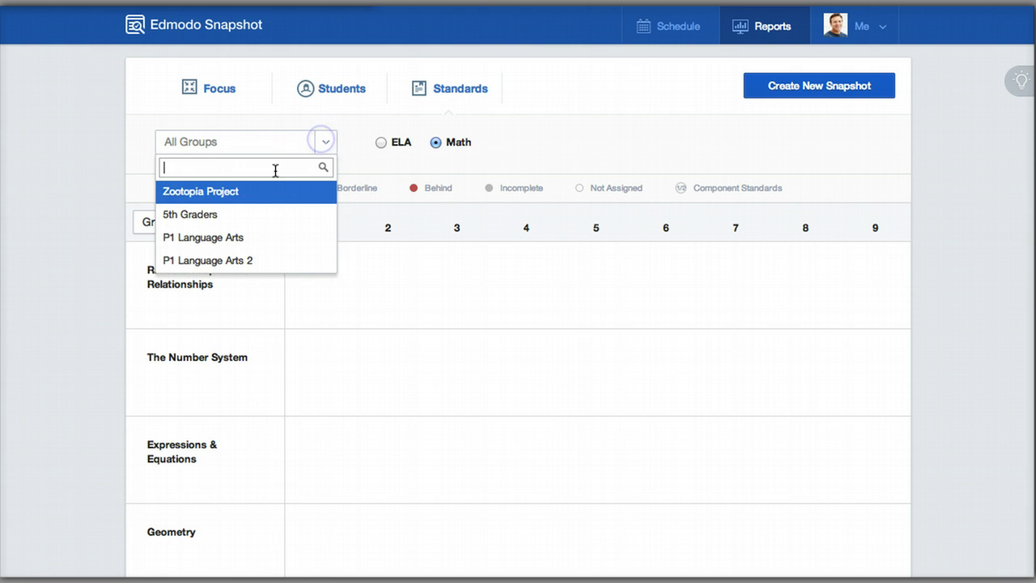
left_click(247, 215)
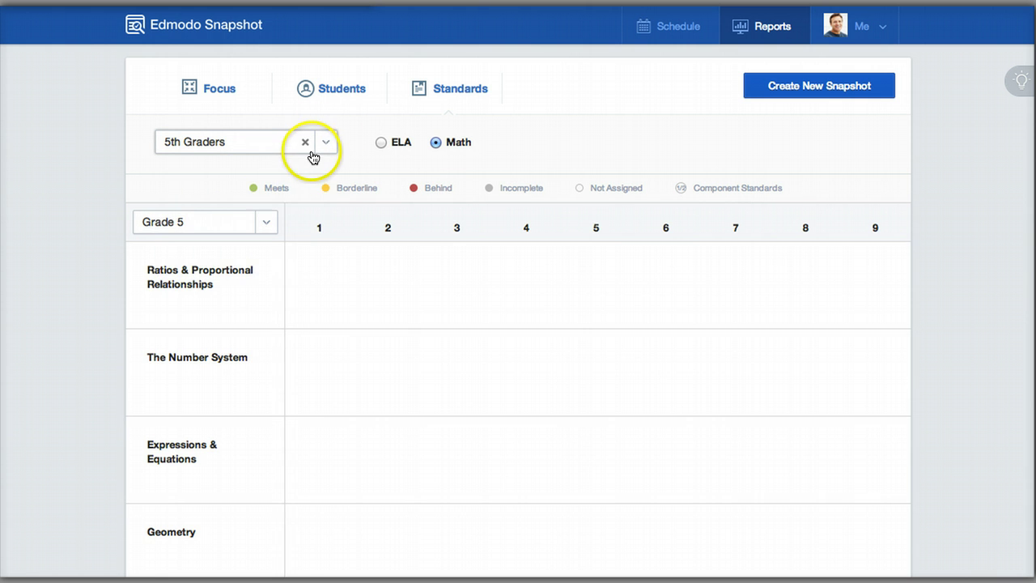
left_click(381, 143)
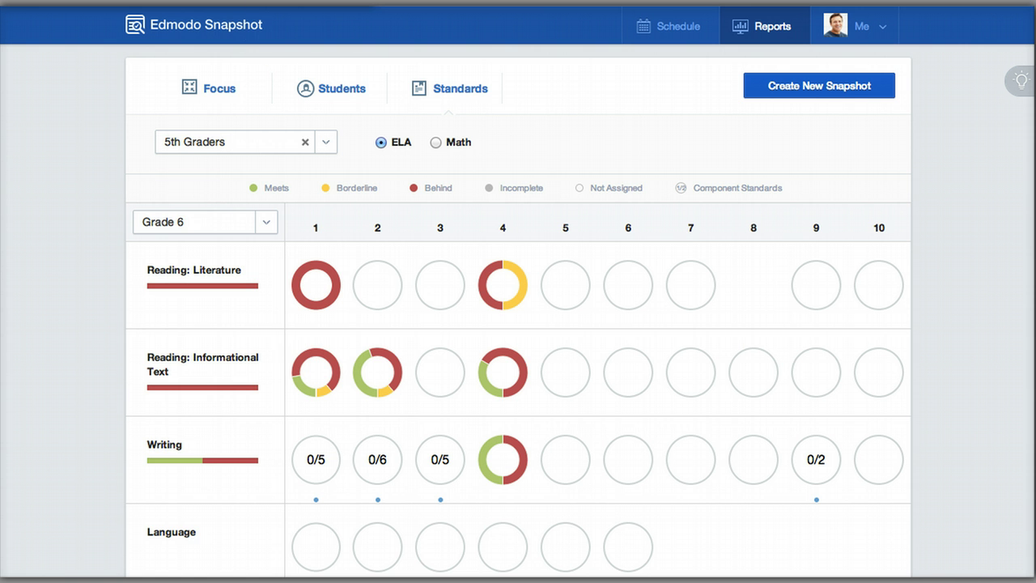
Review the 5th Graders' ELA results in the Focus report, including RI.1, and in the Students report, and return to the Standards report
left_click(209, 94)
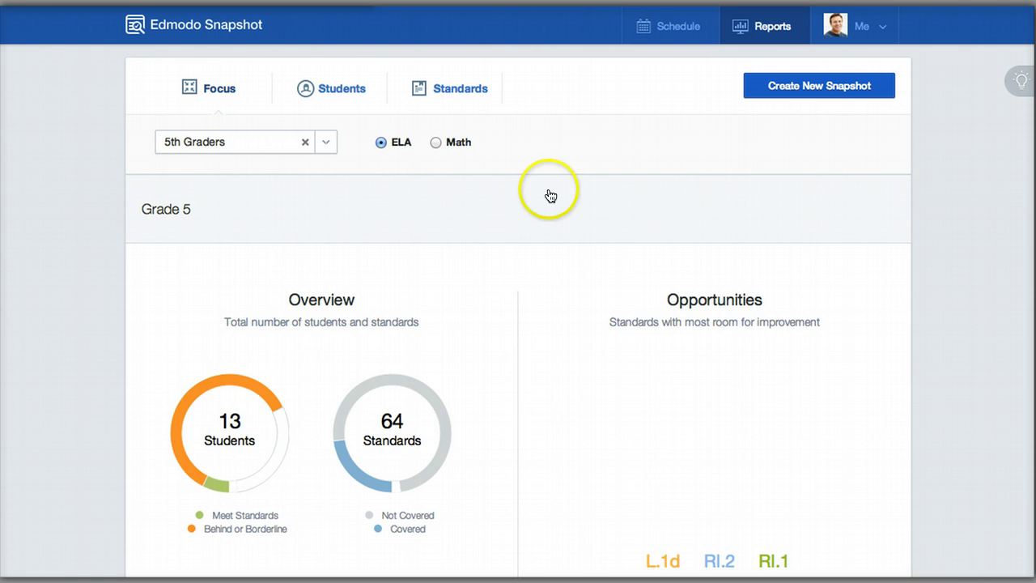
mouse_move(748, 437)
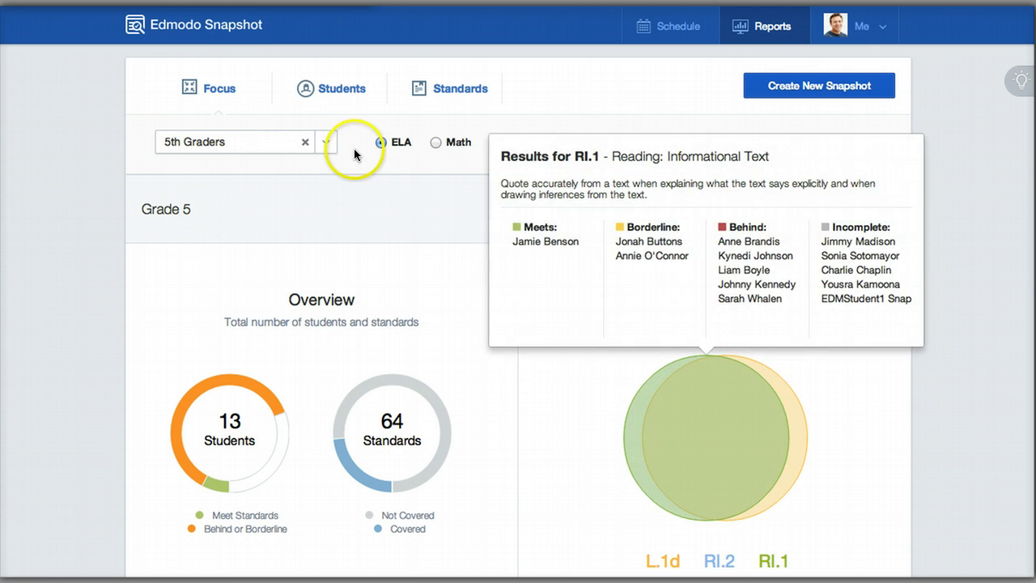
left_click(343, 89)
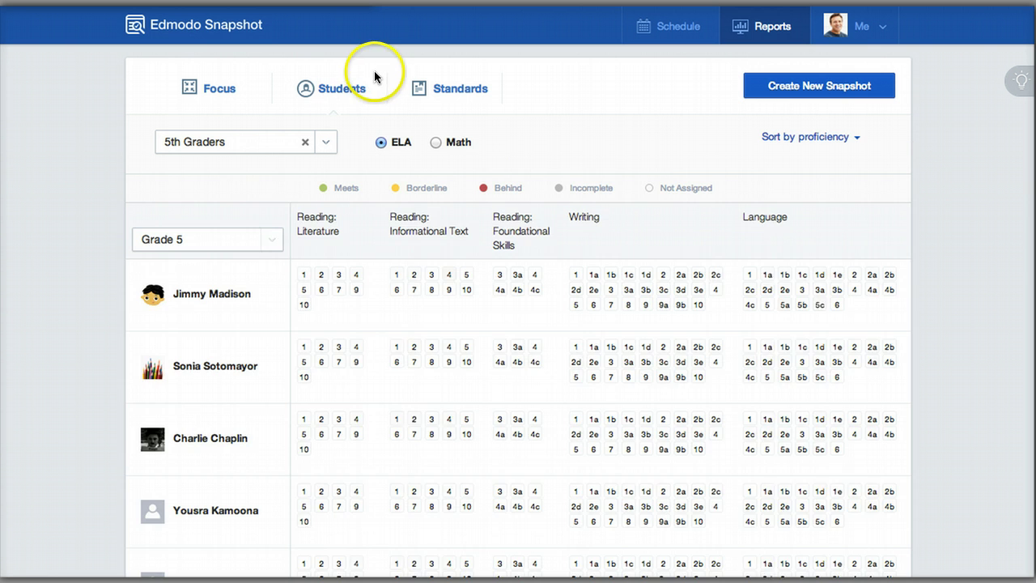
left_click(433, 90)
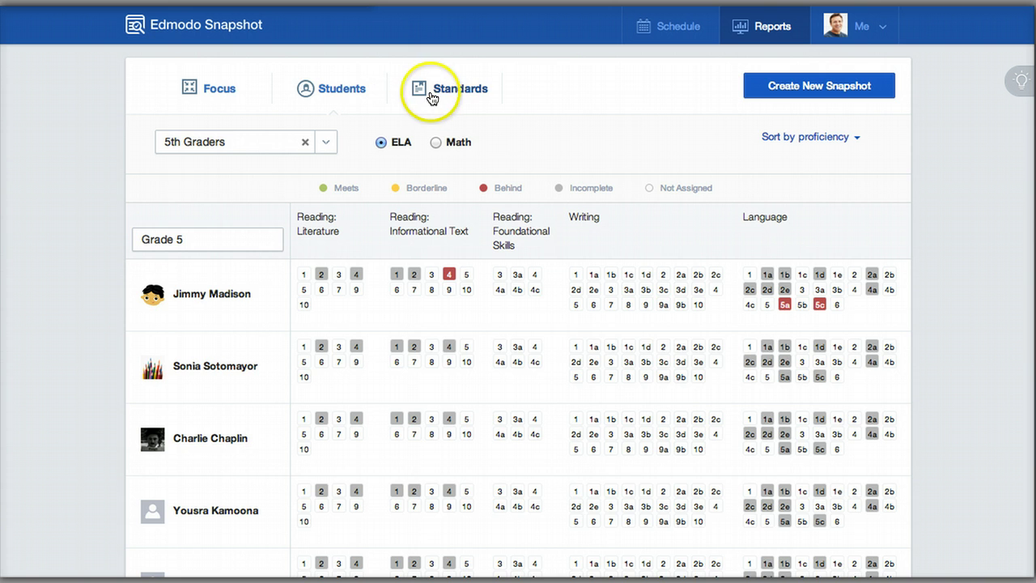